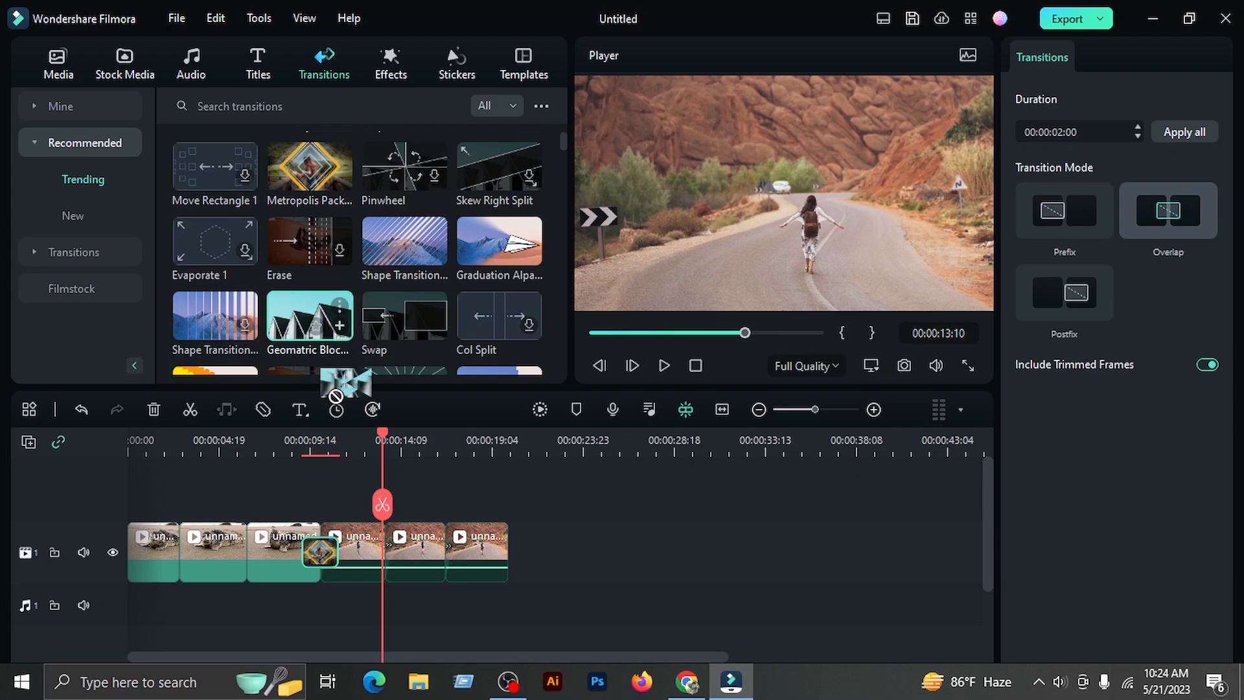
- Preview the Geomatric transition between the fourth and fifth clips in full screen
drag(375, 429, 348, 437)
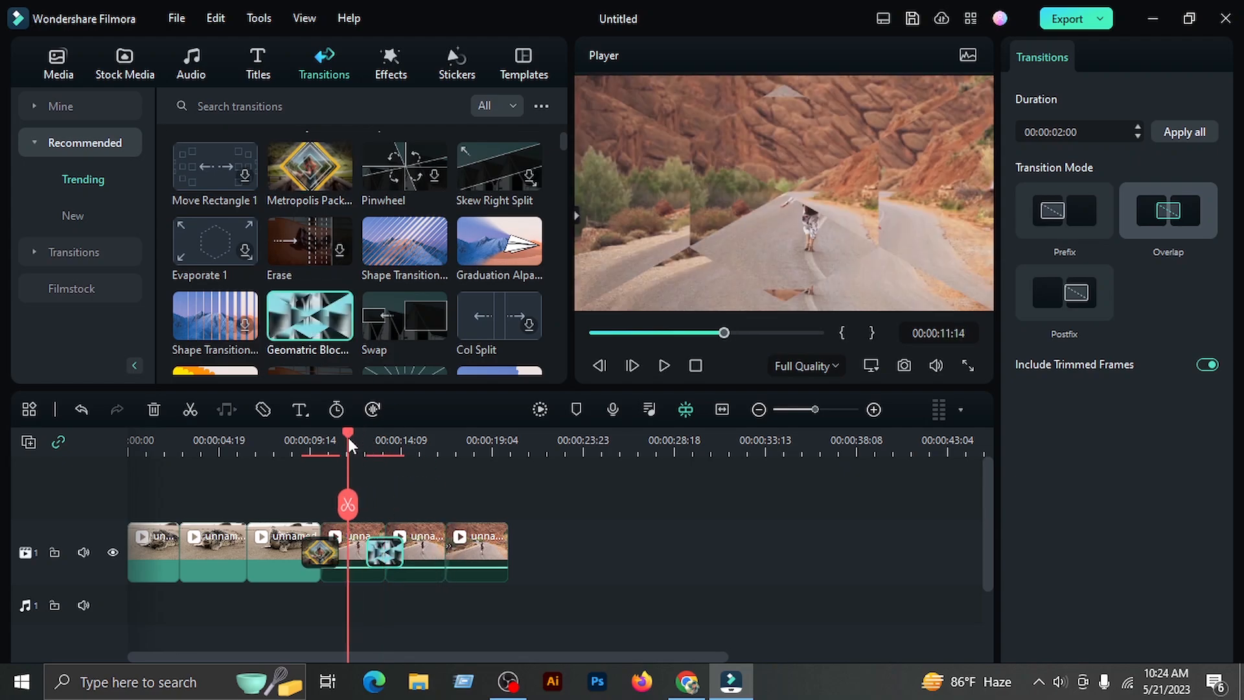
click(967, 366)
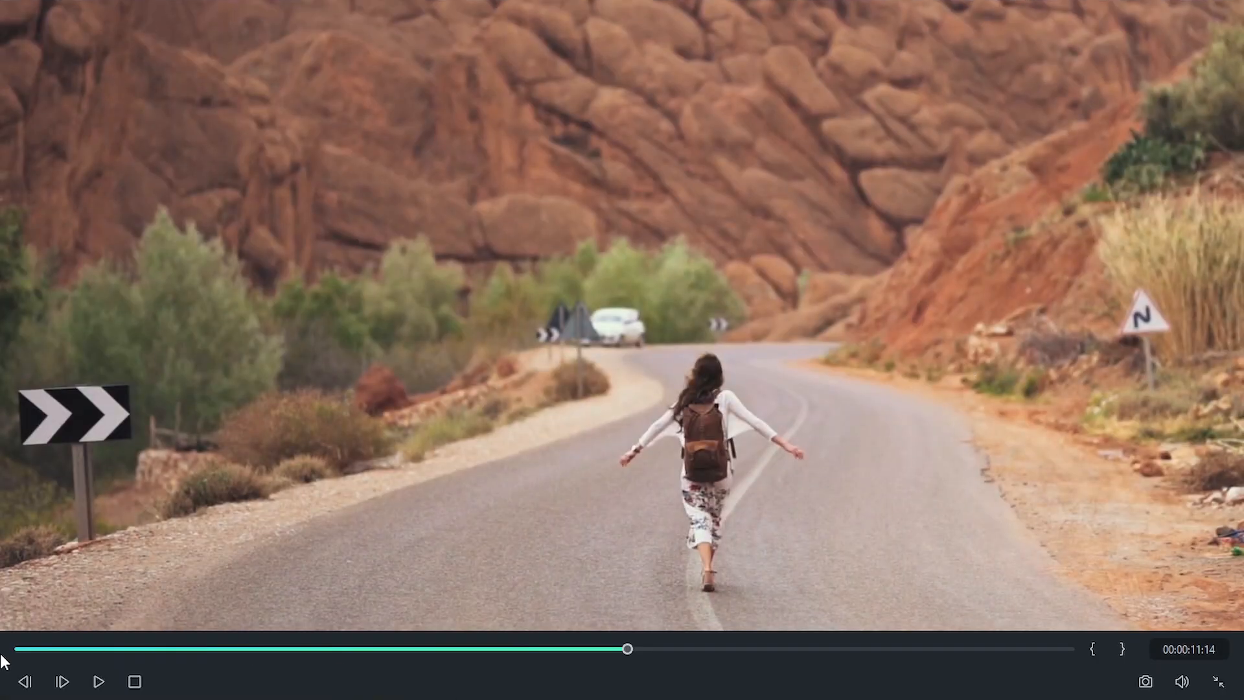
key(space)
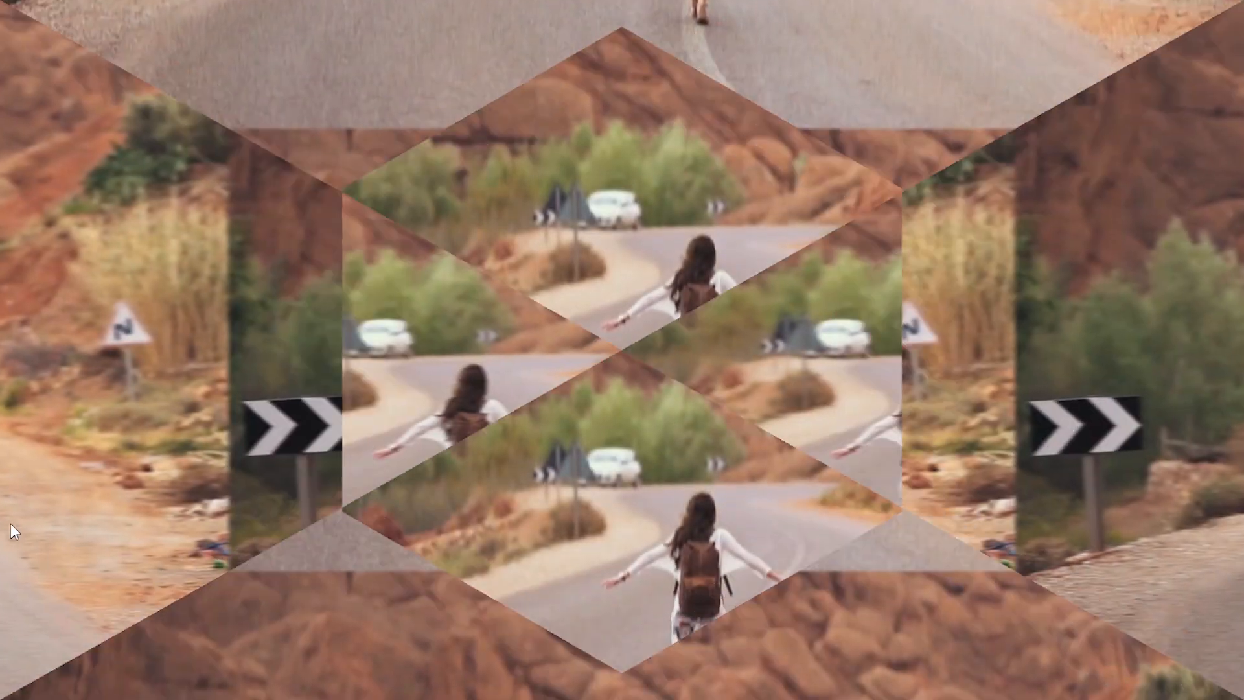
key(Escape)
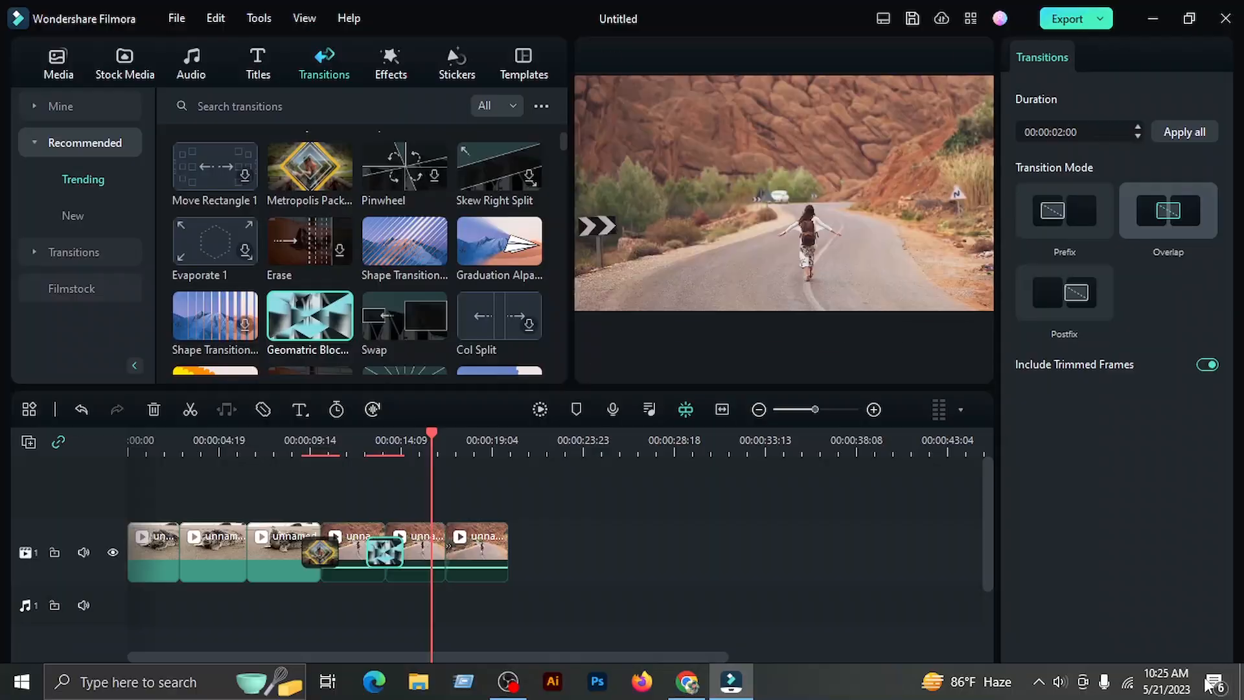
click(665, 367)
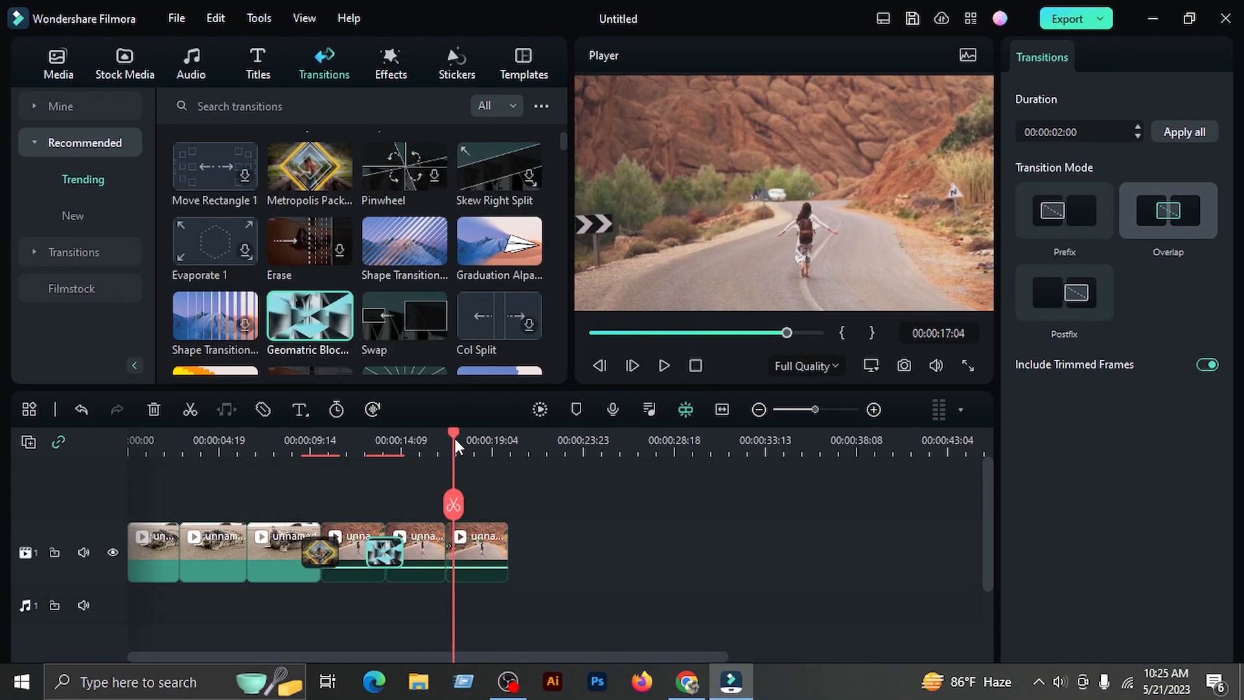
- Delete the Geomatric transition between the fourth and fifth clips and move the playhead back to 00:00:10:17
drag(452, 432, 370, 432)
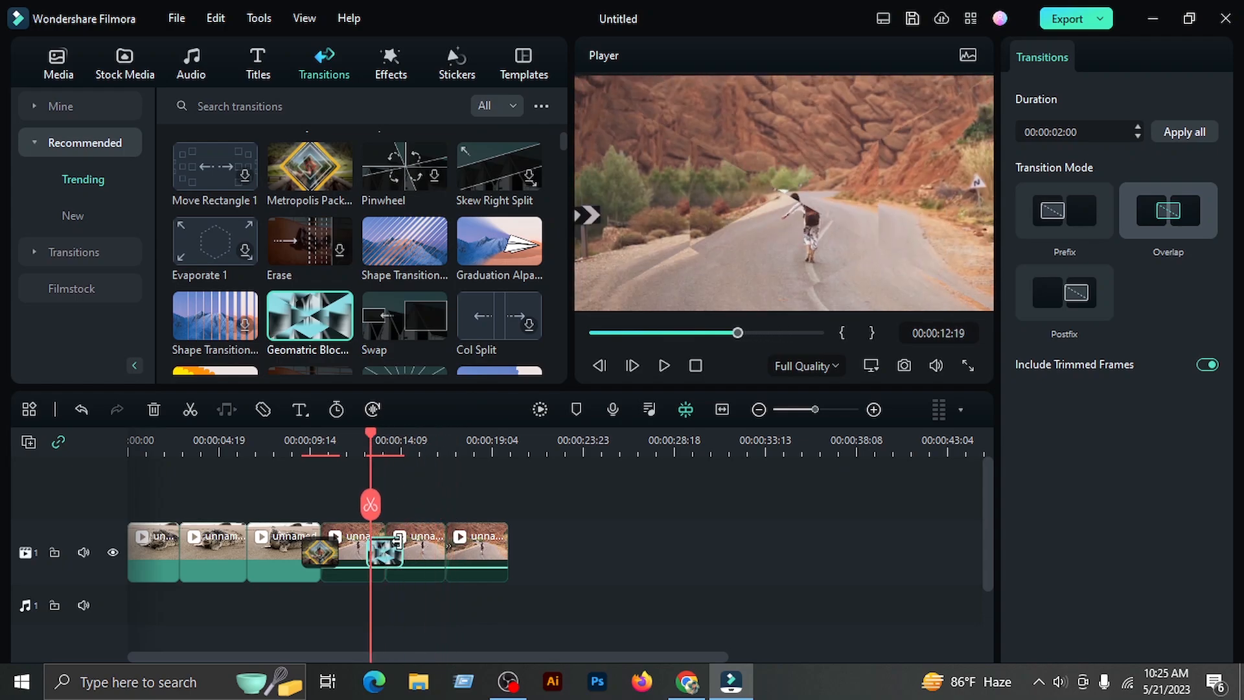
key(Delete)
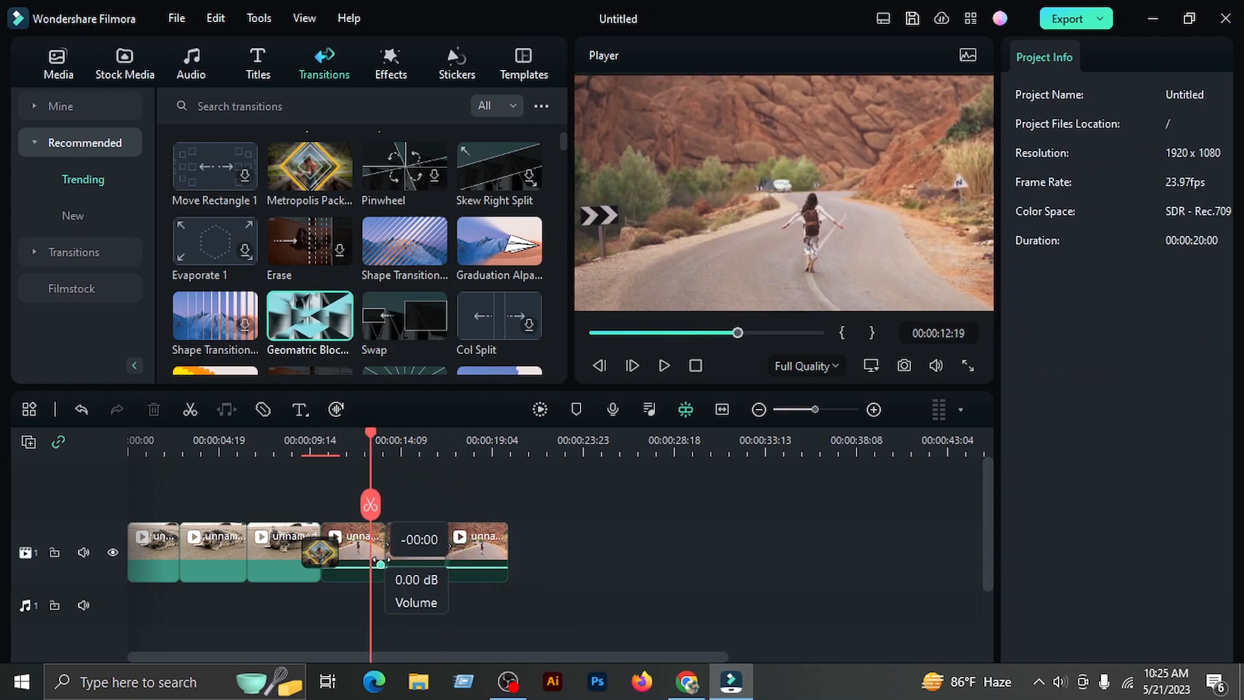
click(361, 433)
drag(361, 436, 332, 439)
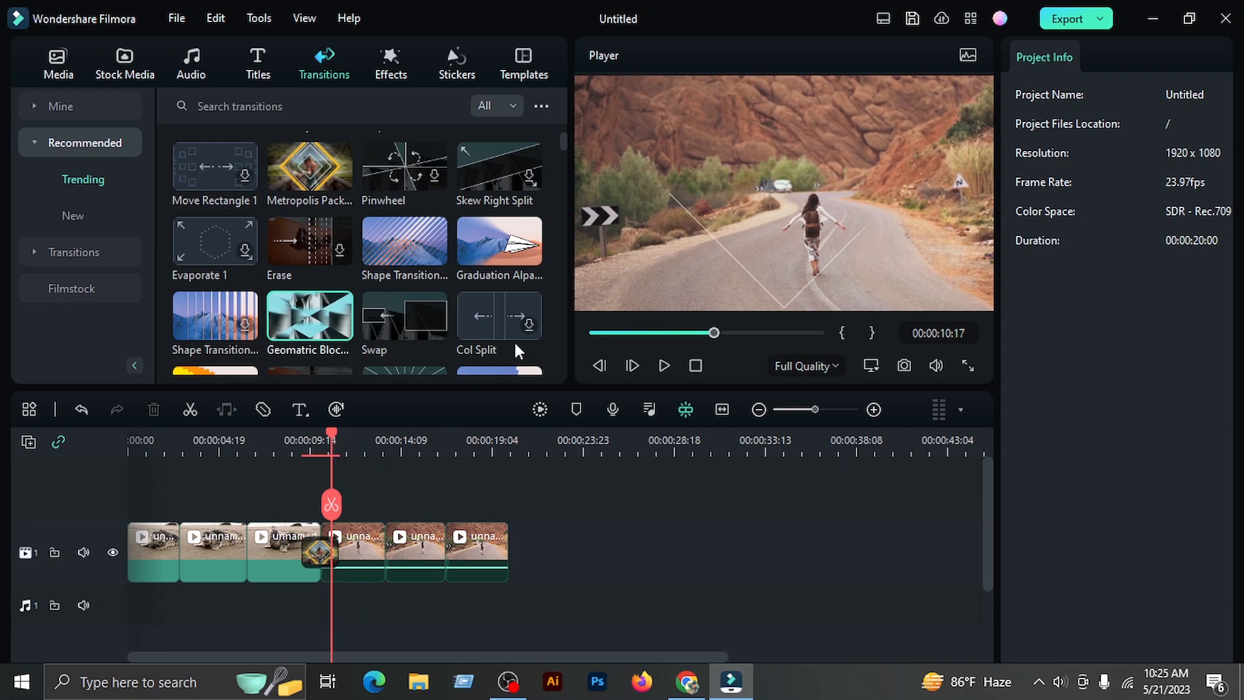
- Apply the Fuchsia Pack transition with the pink light streaks to the cut between the fourth and fifth clips
scroll(492, 349, down, 5)
scroll(444, 307, down, 1)
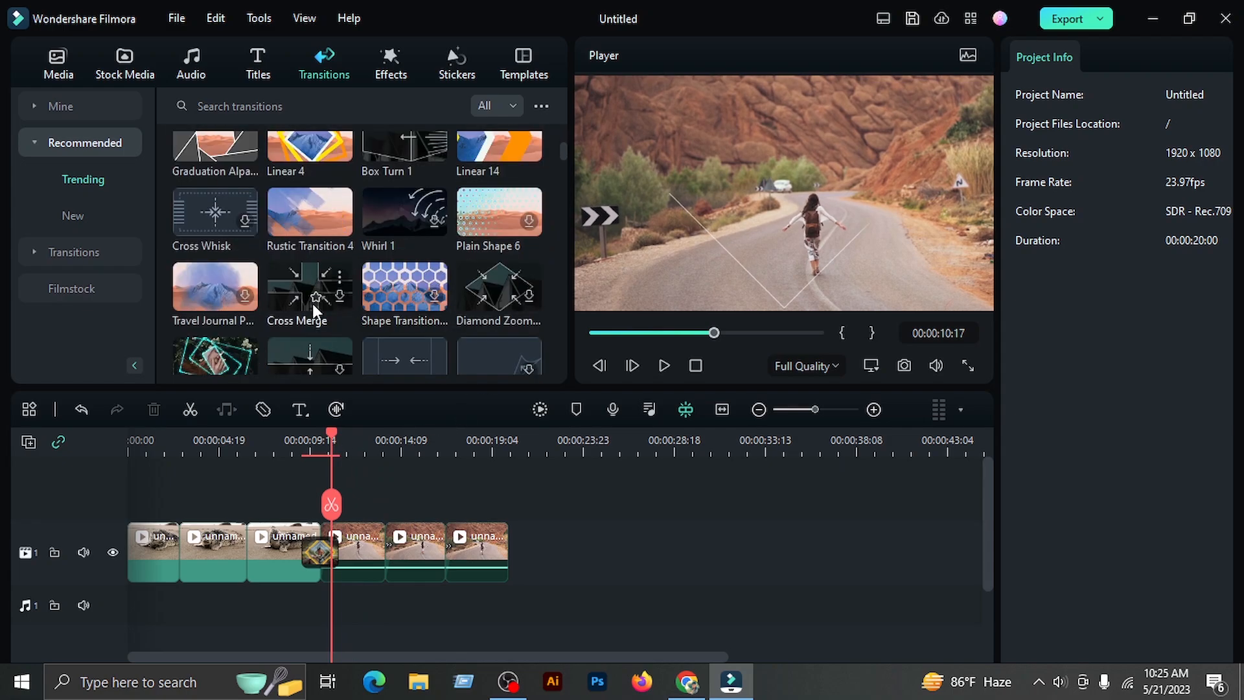
scroll(272, 272, down, 4)
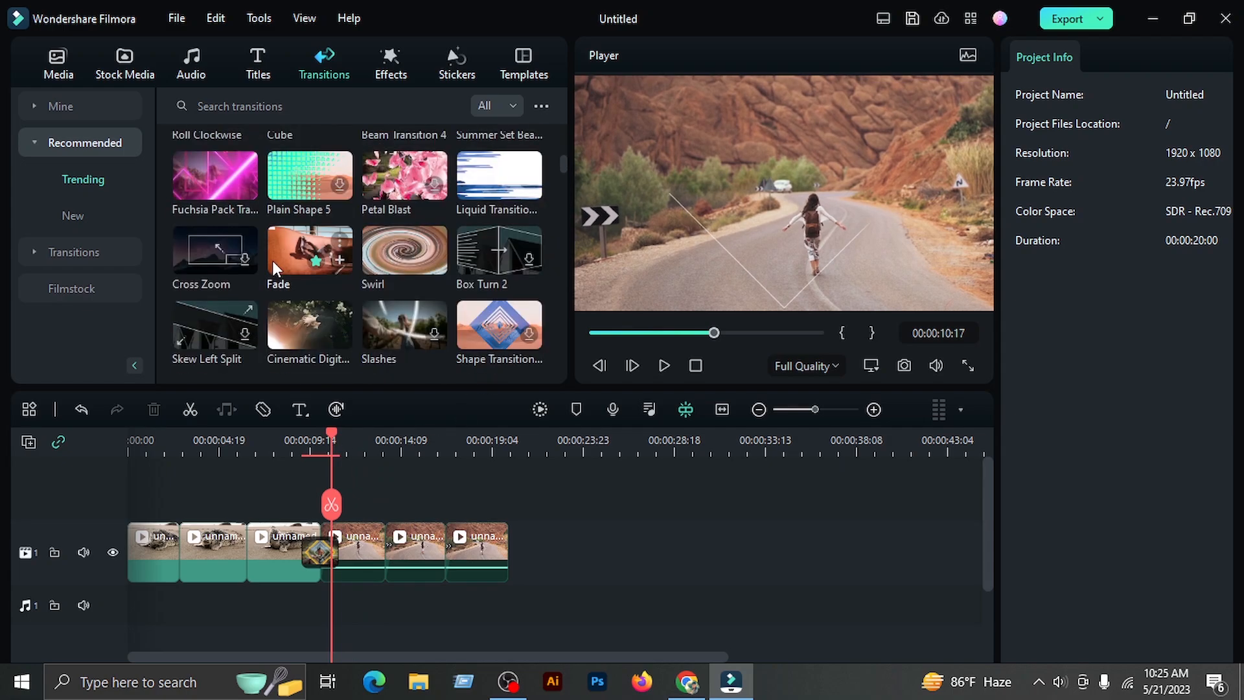
drag(193, 171, 385, 554)
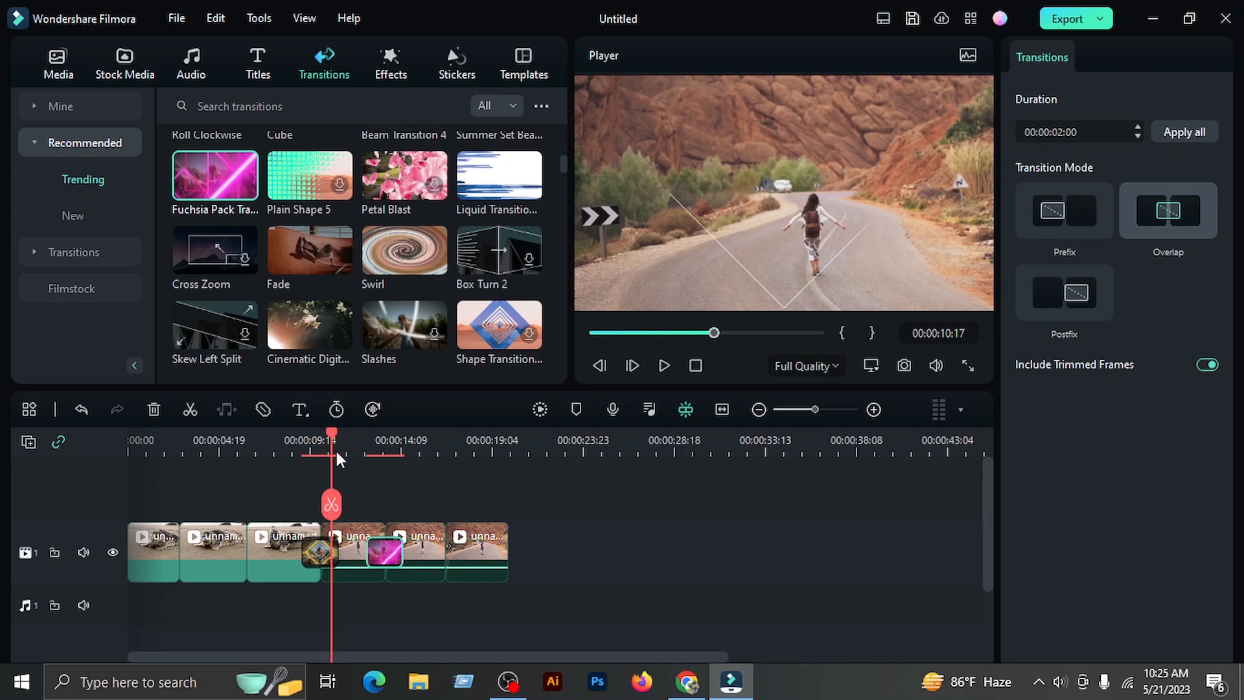
- Play the Fuchsia Pack transition between the fourth and fifth clips in full screen, starting from 00:00:12:11
drag(332, 433, 364, 451)
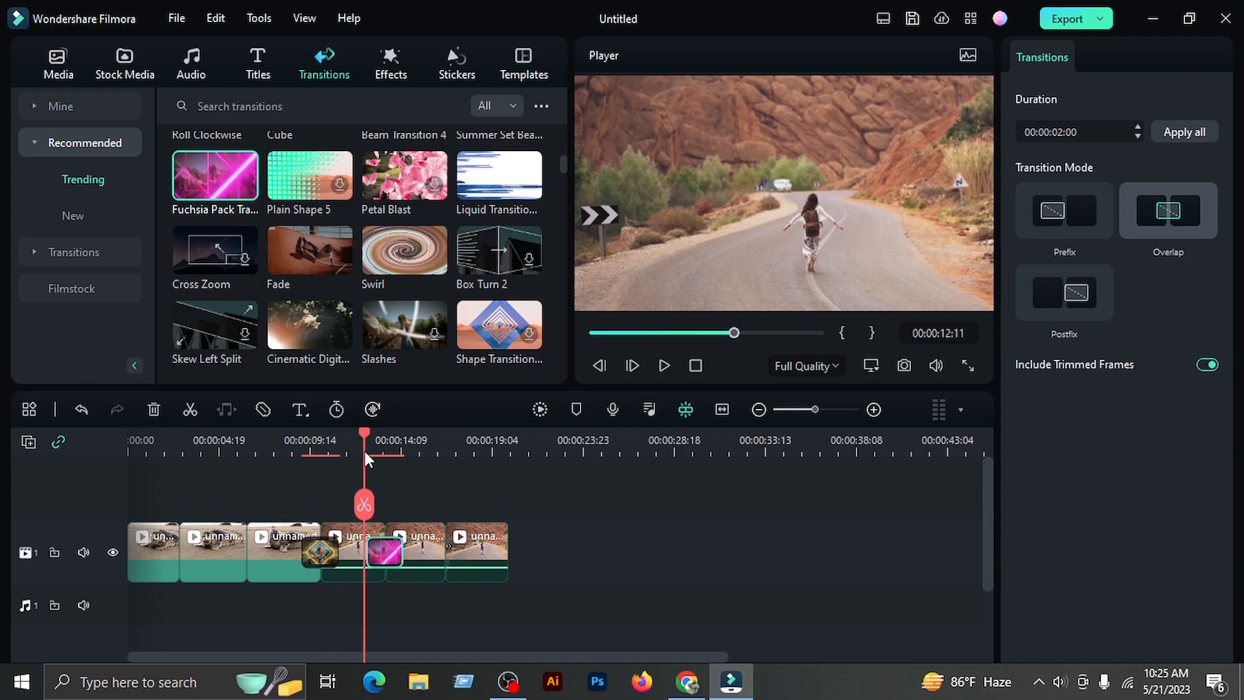
click(664, 365)
click(968, 366)
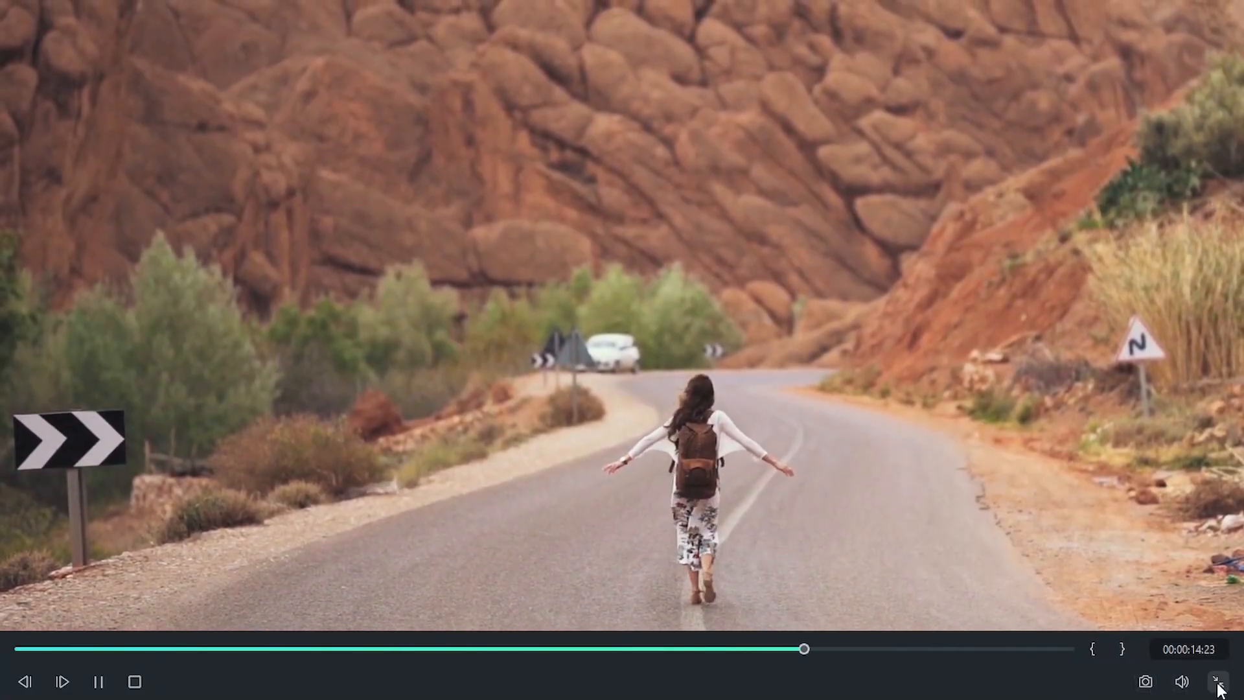
click(1218, 682)
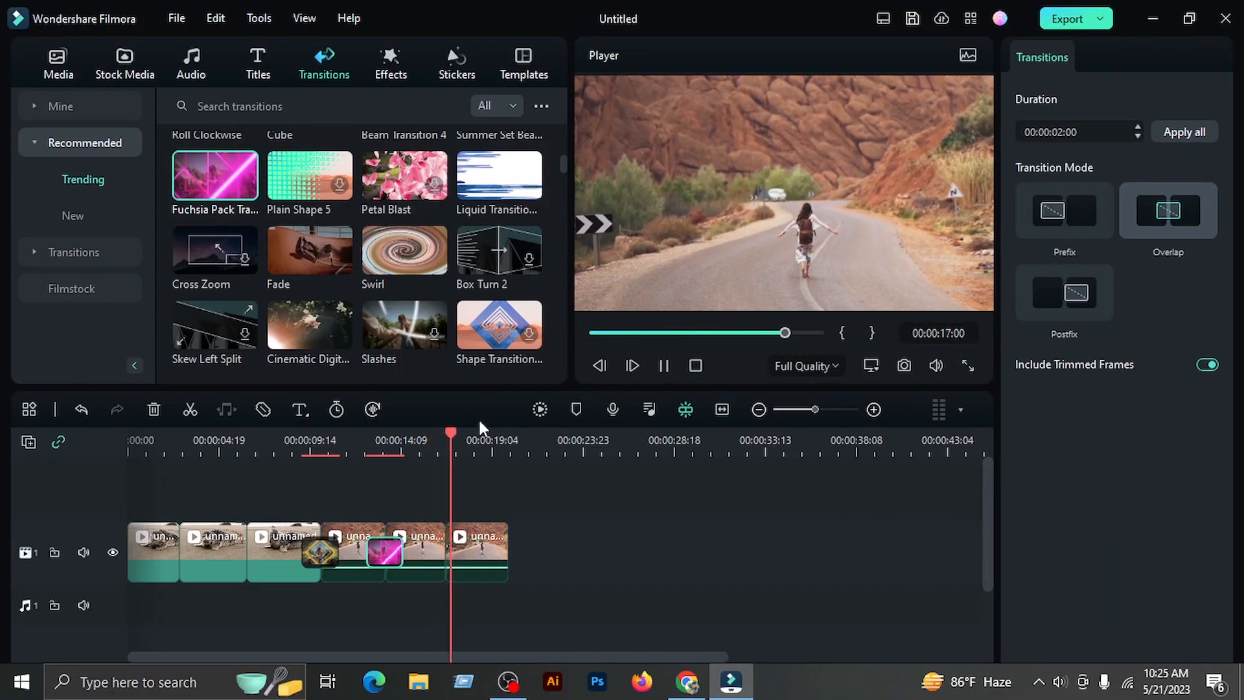
click(651, 376)
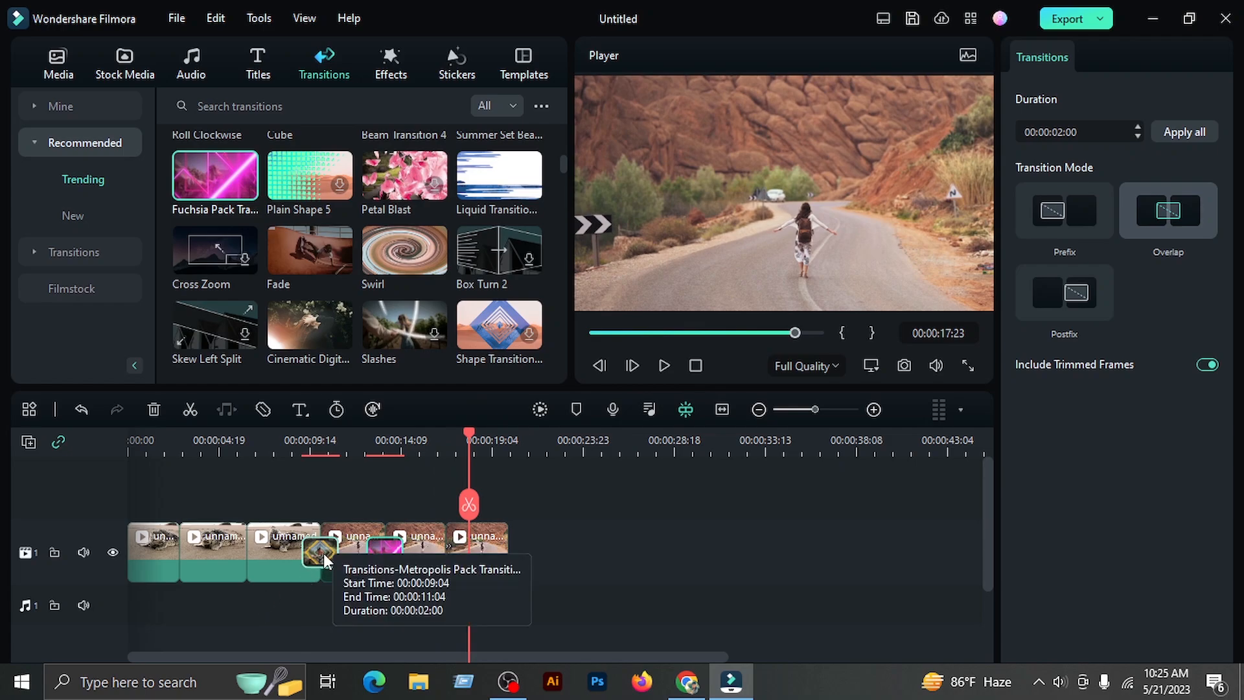
- Delete the Metropolis Pack transition and move the Fuchsia Pack transition to the cut between the third and fourth clips
key(Delete)
drag(393, 559, 320, 564)
- Preview the relocated Fuchsia Pack transition between the third and fourth clips in full screen
drag(472, 434, 277, 479)
click(968, 365)
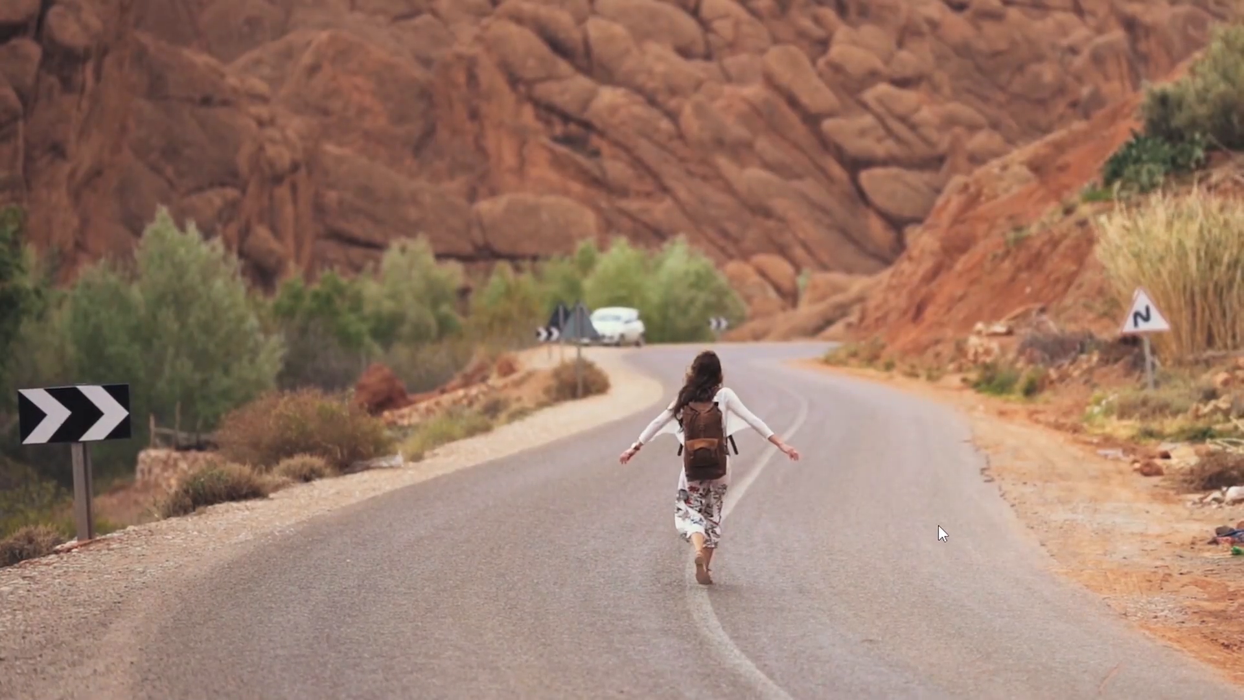
key(Escape)
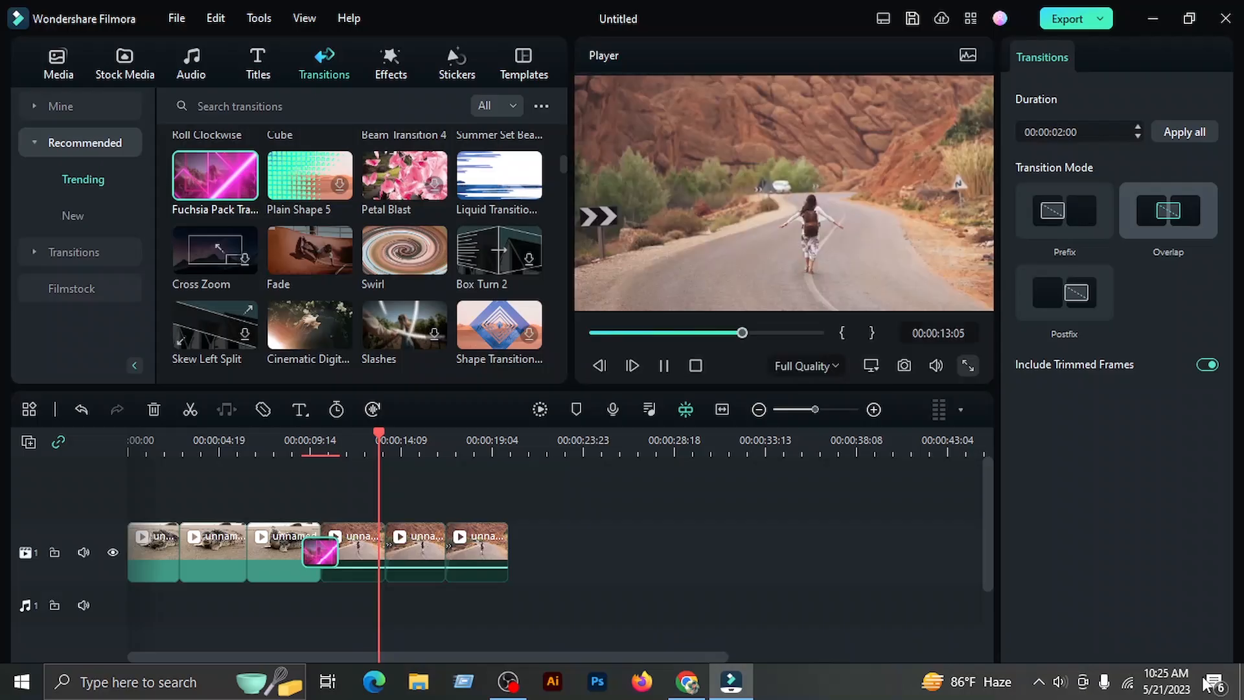
click(665, 368)
- Replace the transition between the third and fourth clips with Plain Shape 4
scroll(409, 233, down, 1)
scroll(412, 246, down, 1)
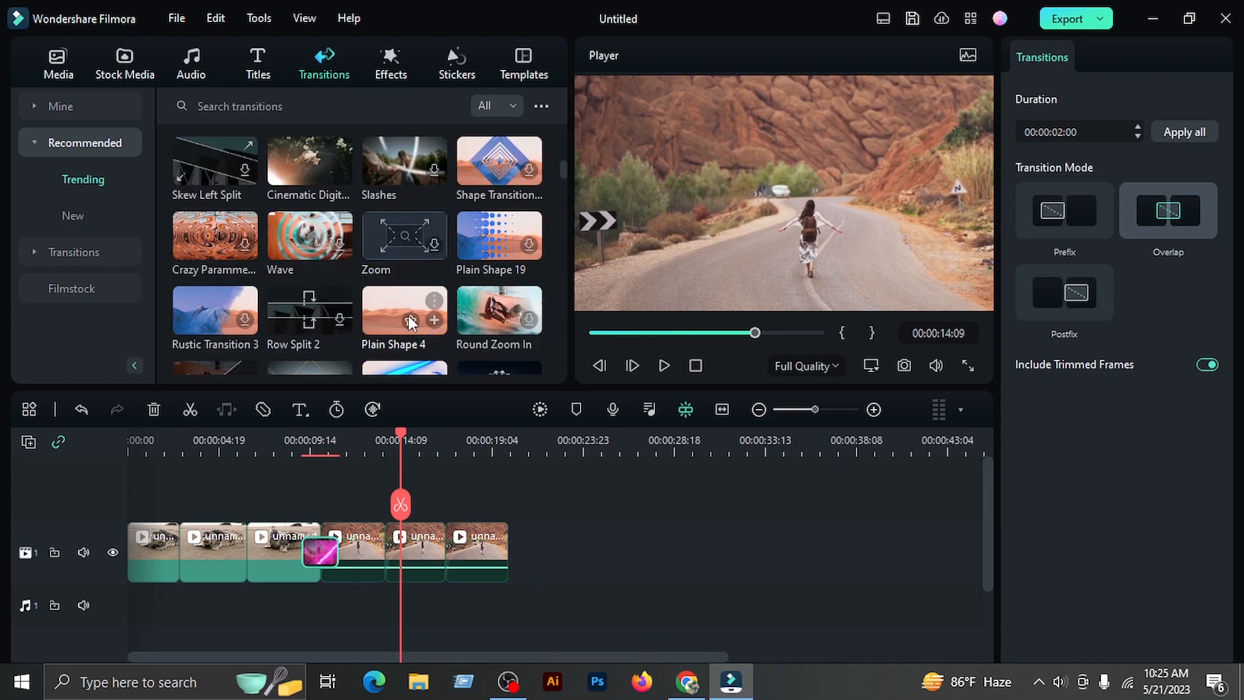
drag(404, 311, 318, 560)
- Preview the Plain Shape 4 transition in full screen and delete it from the timeline
key(alt)
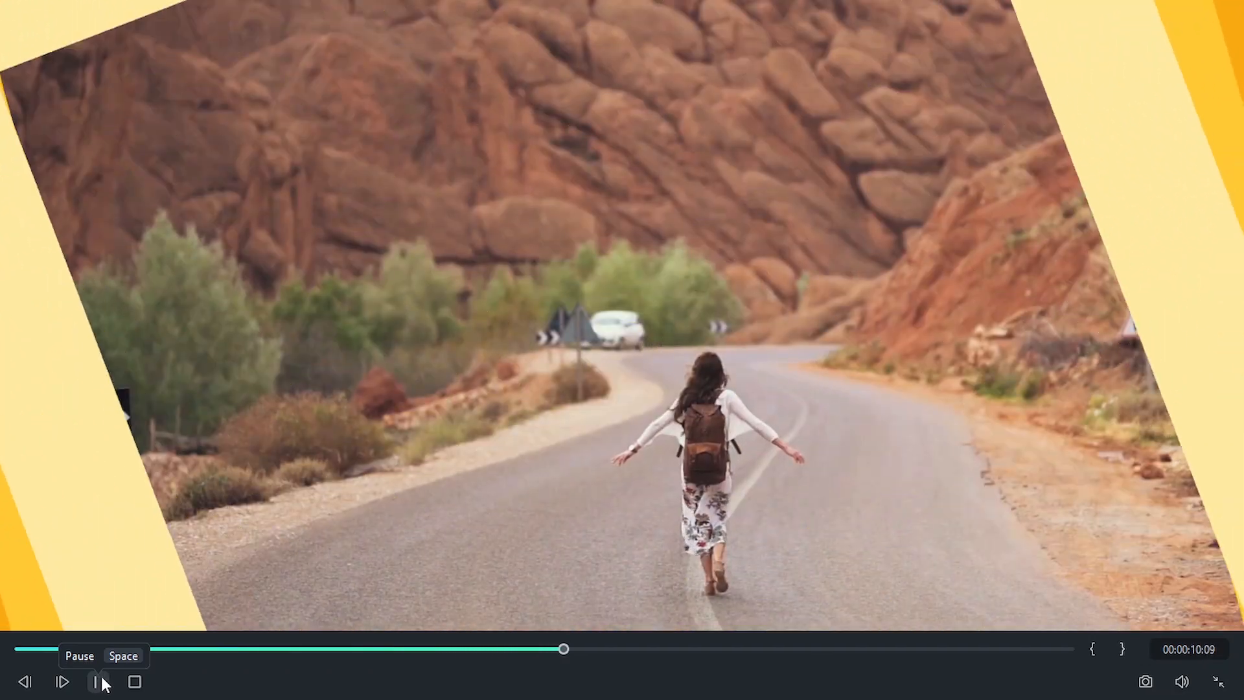
click(99, 681)
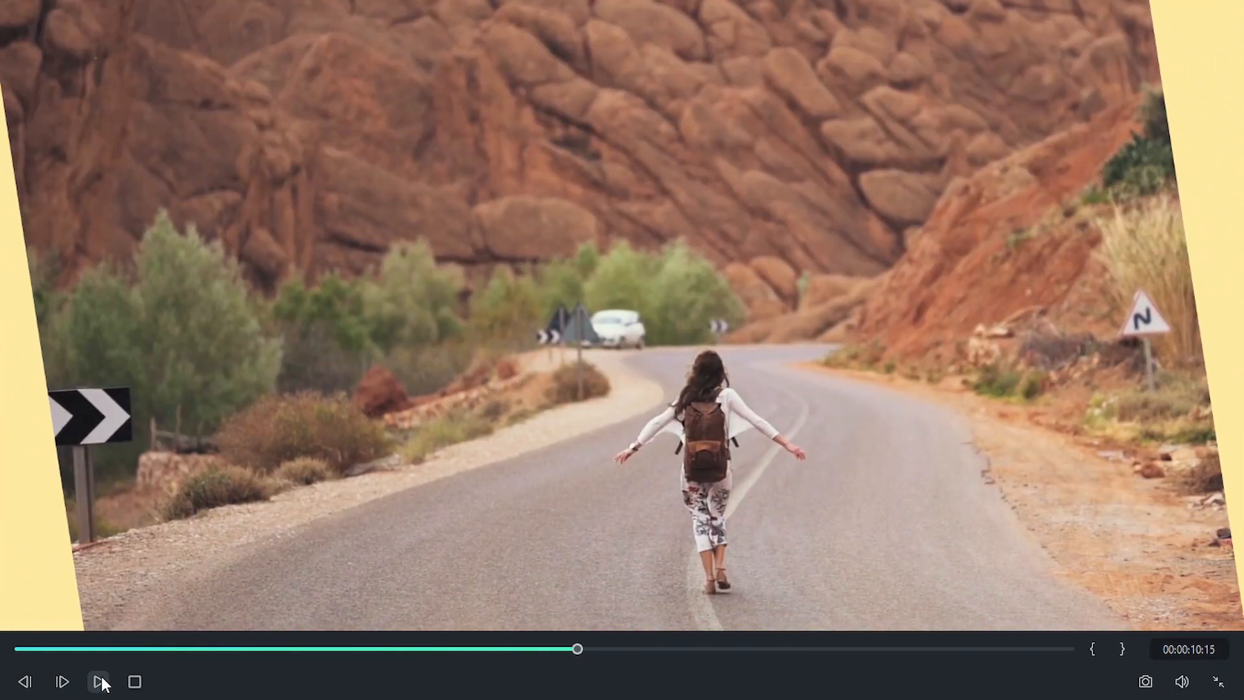
click(1218, 681)
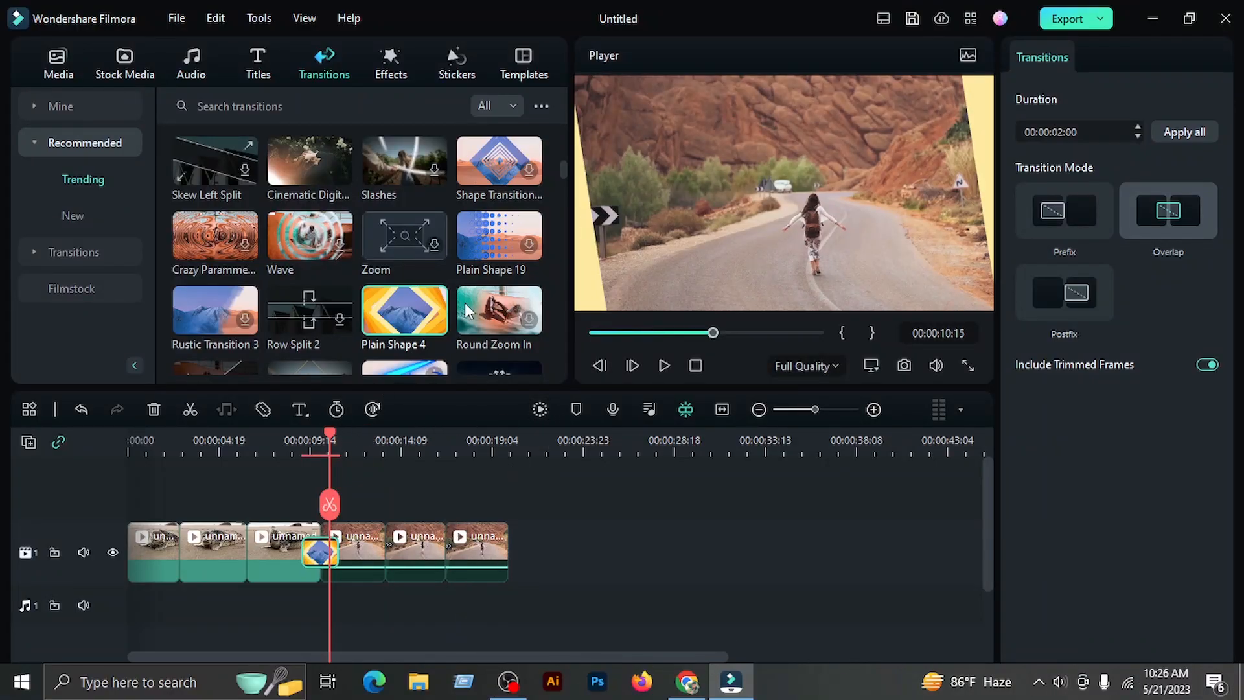
scroll(412, 306, down, 1)
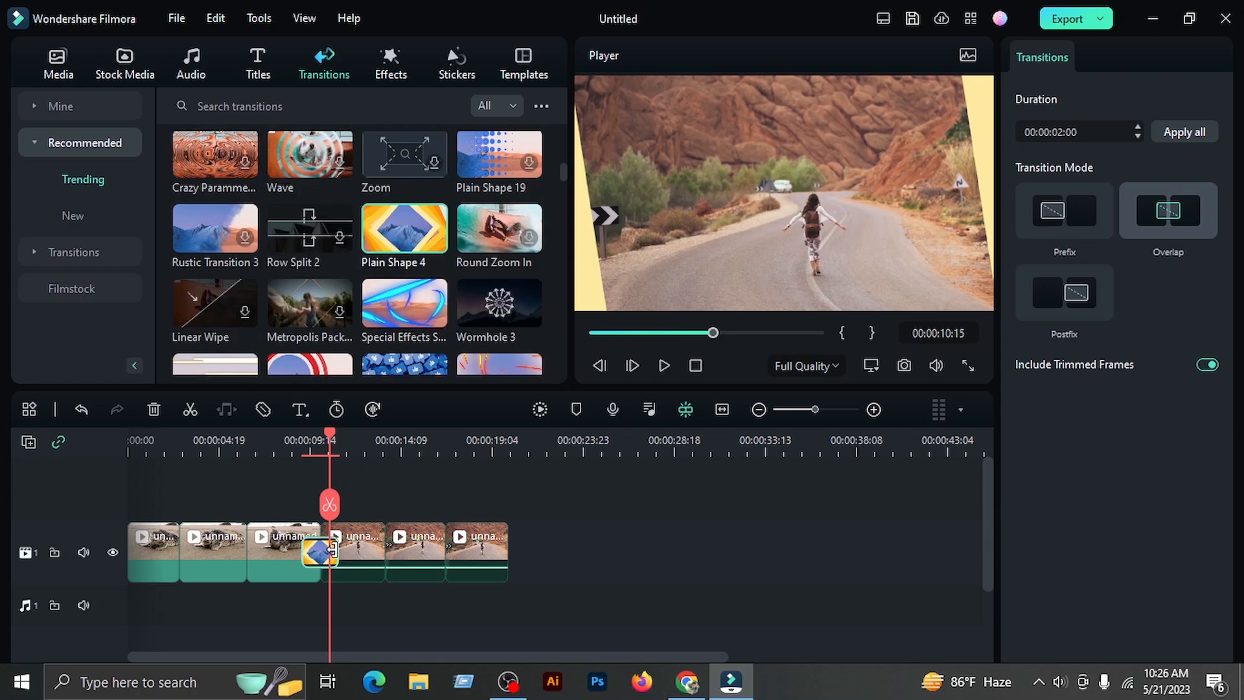
key(Delete)
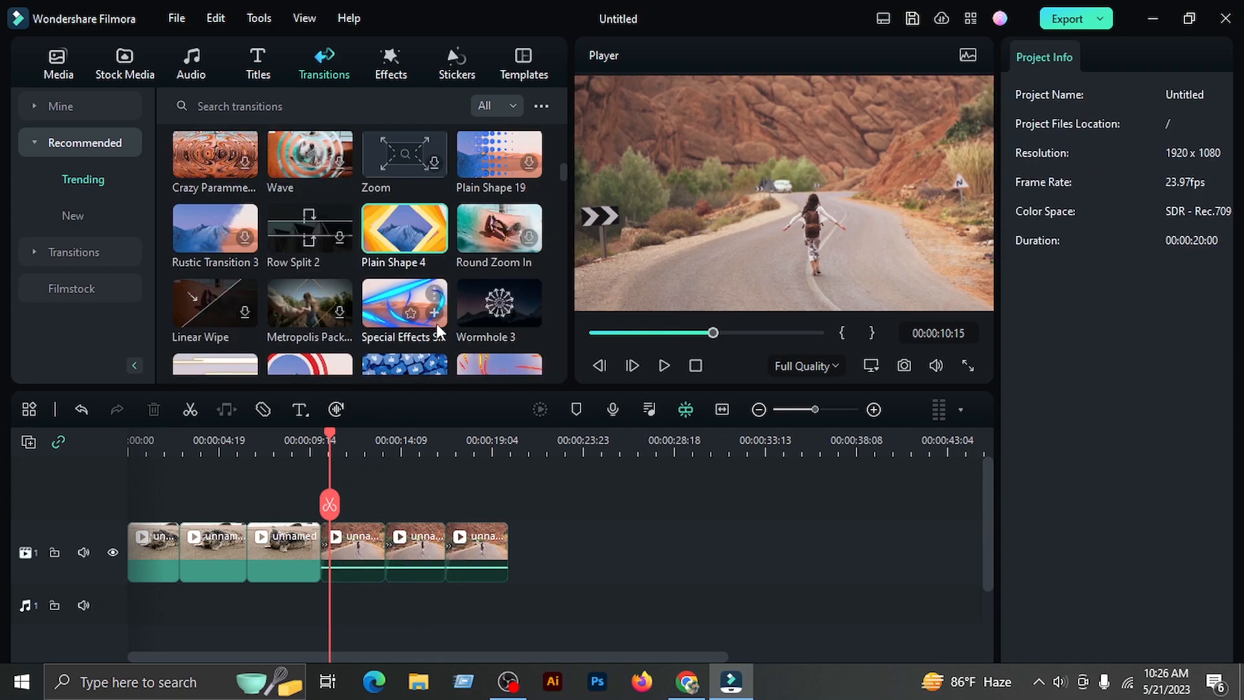
- Download 3D Fun Emoji Transition 06 and apply it to the cut between the third and fourth clips
scroll(434, 321, down, 1)
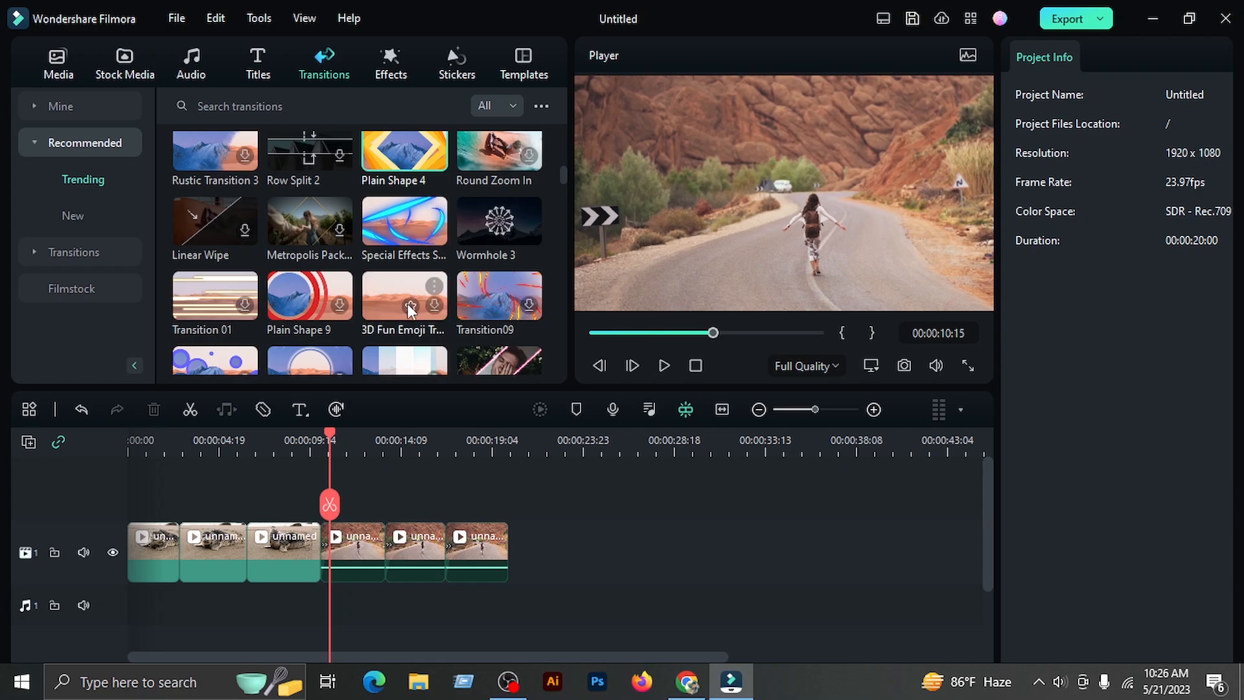
click(435, 306)
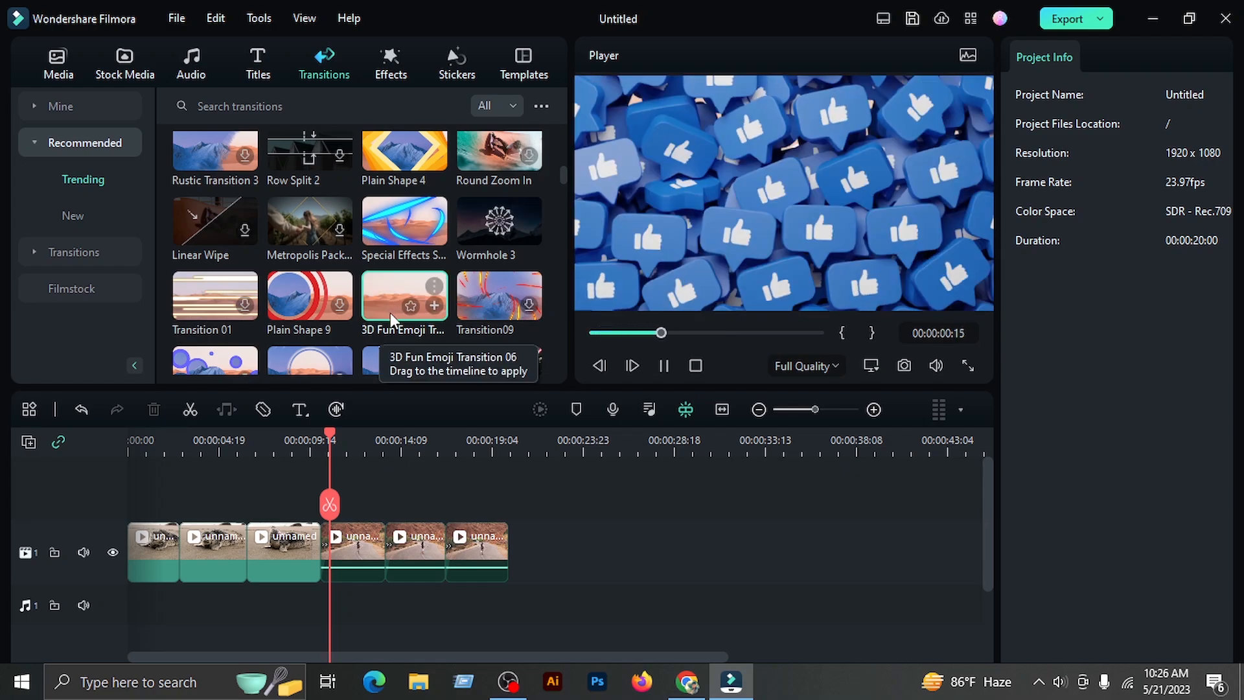
drag(386, 305, 303, 562)
- Play the 3D Fun Emoji transition in the player from just before its cut, and replay it in full screen
drag(325, 433, 296, 450)
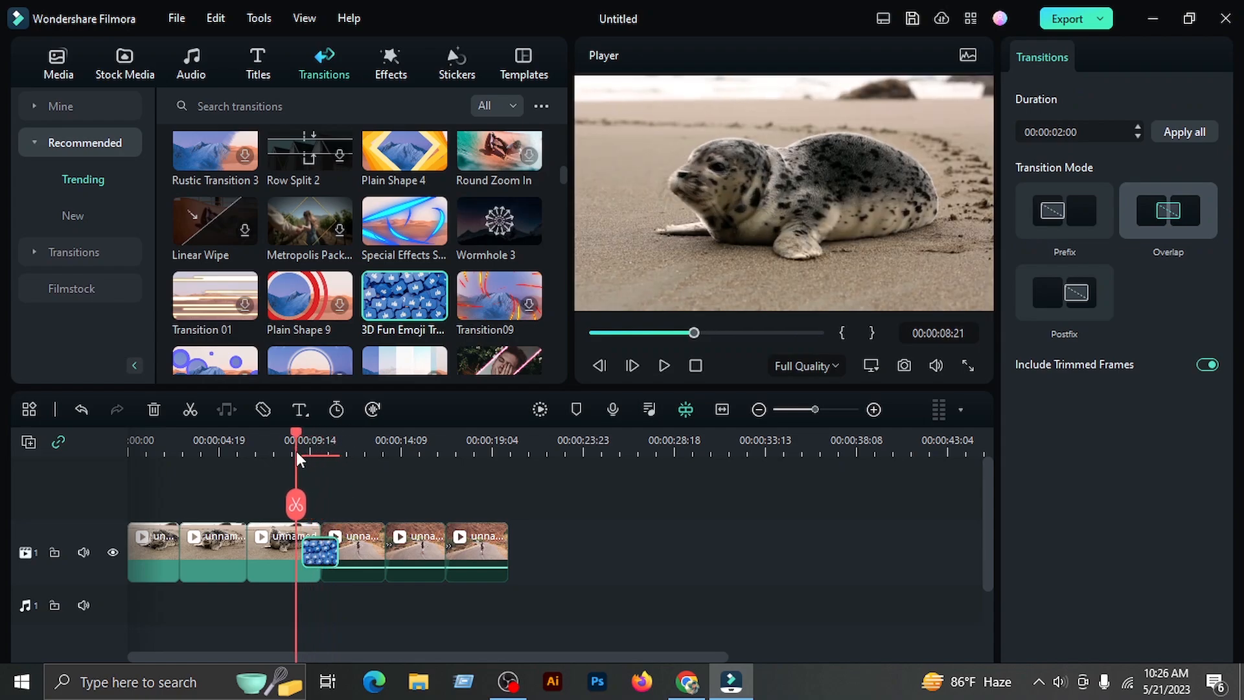
click(664, 366)
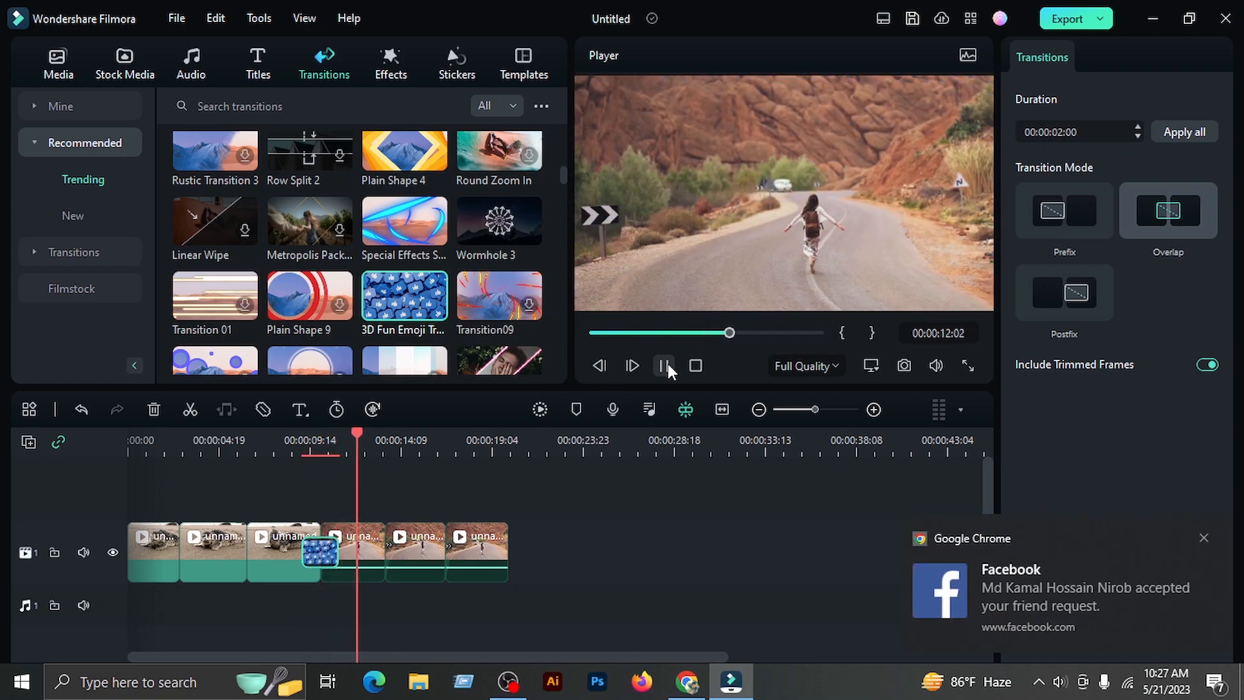
click(664, 366)
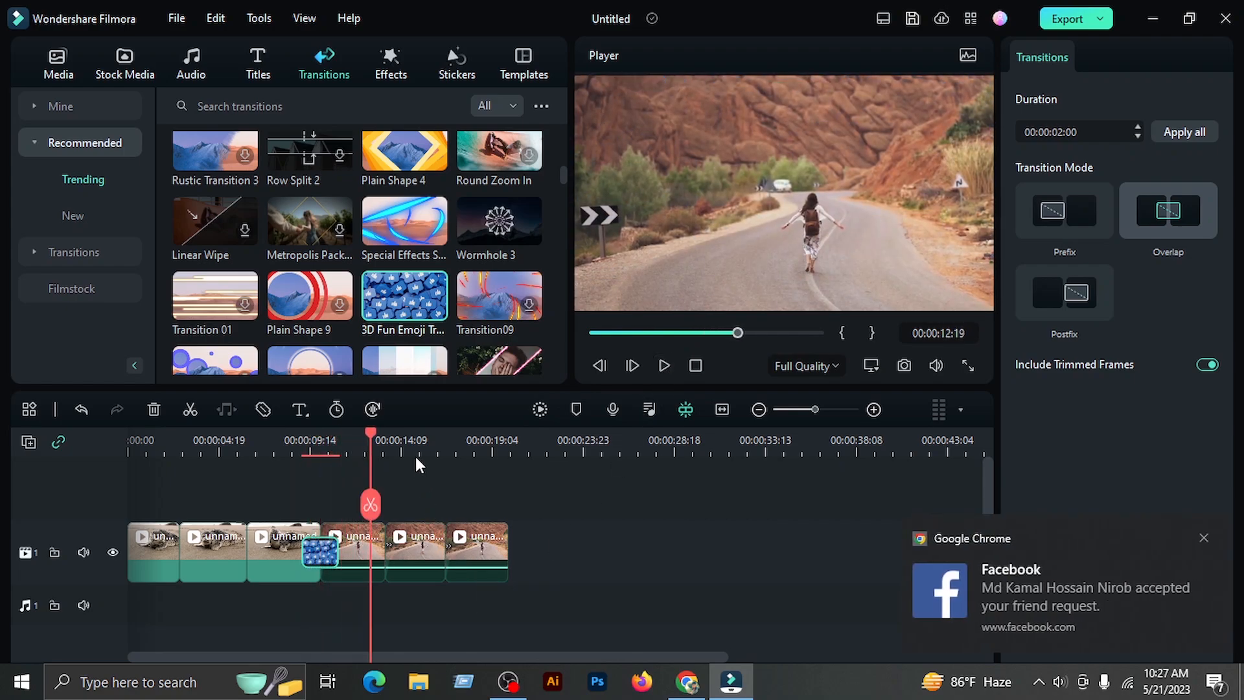
drag(373, 444, 297, 443)
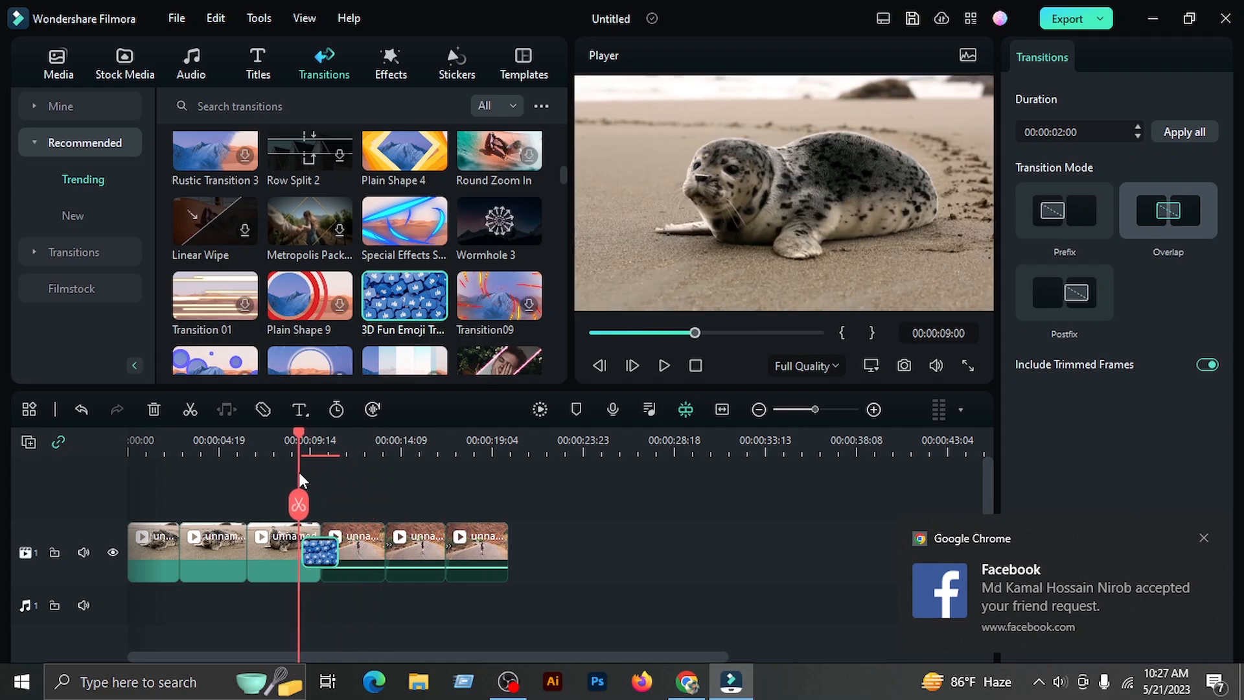
click(968, 365)
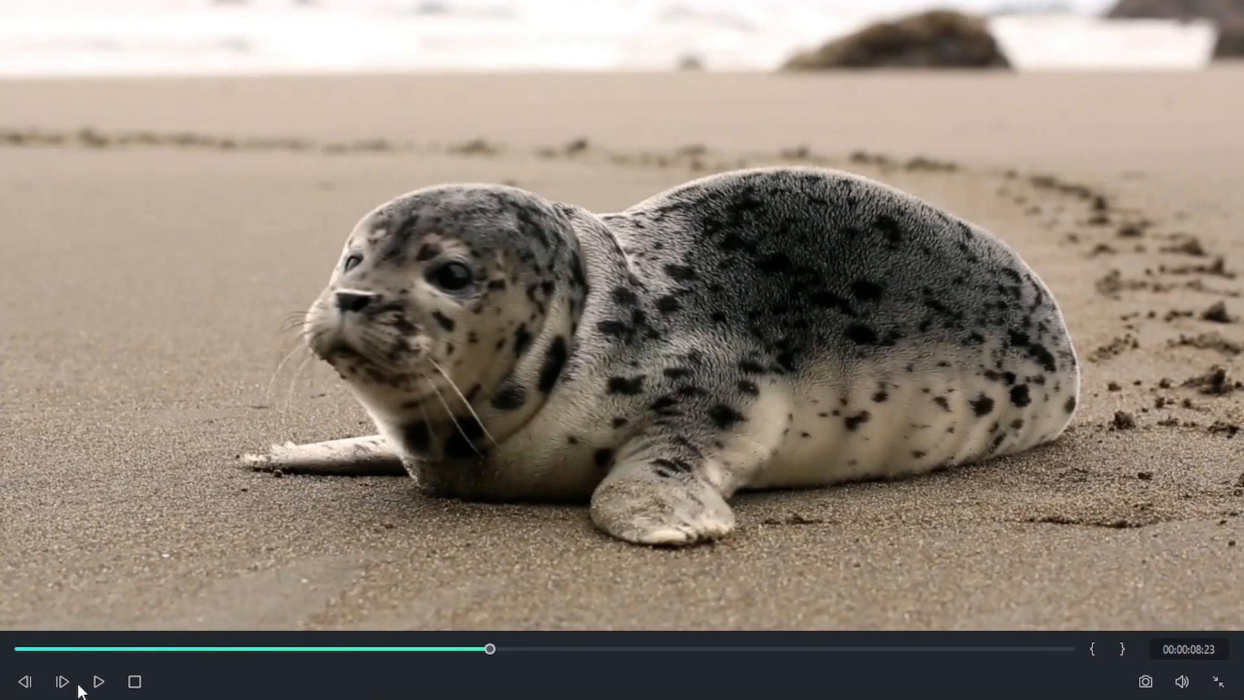
click(99, 682)
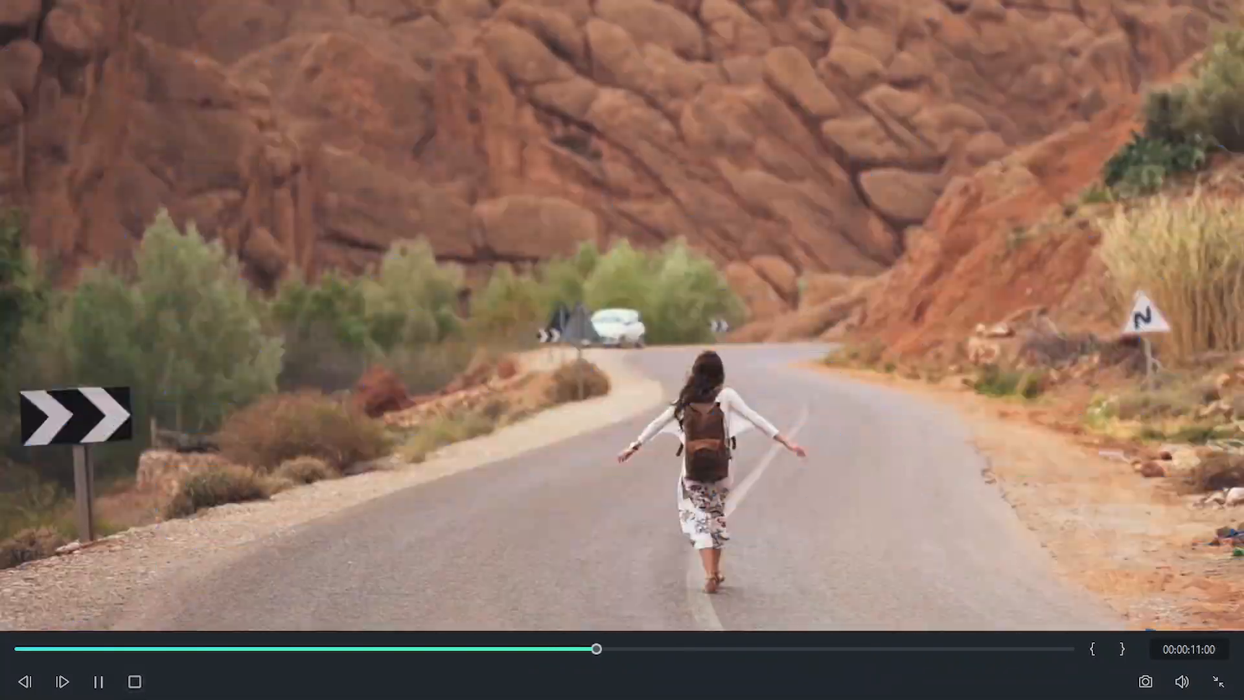
click(1218, 681)
click(663, 368)
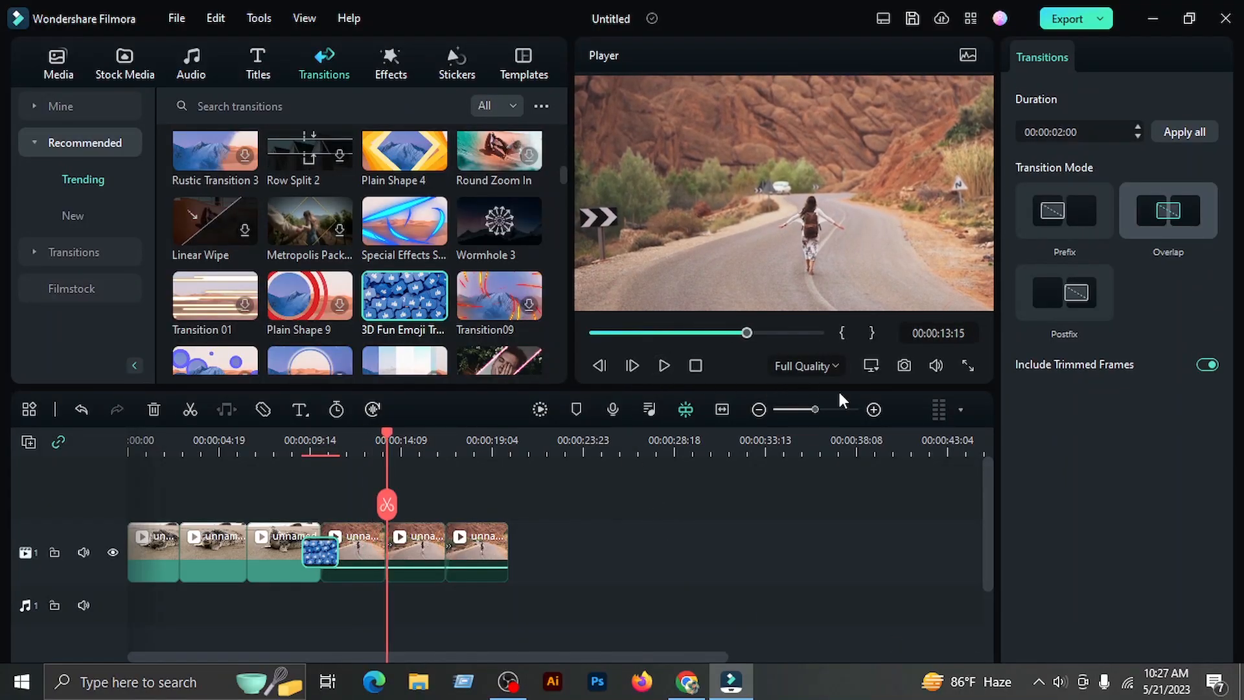
- Download the Action Pack transition and apply it to the cut between the fourth and fifth clips
scroll(358, 290, down, 1)
scroll(357, 289, down, 2)
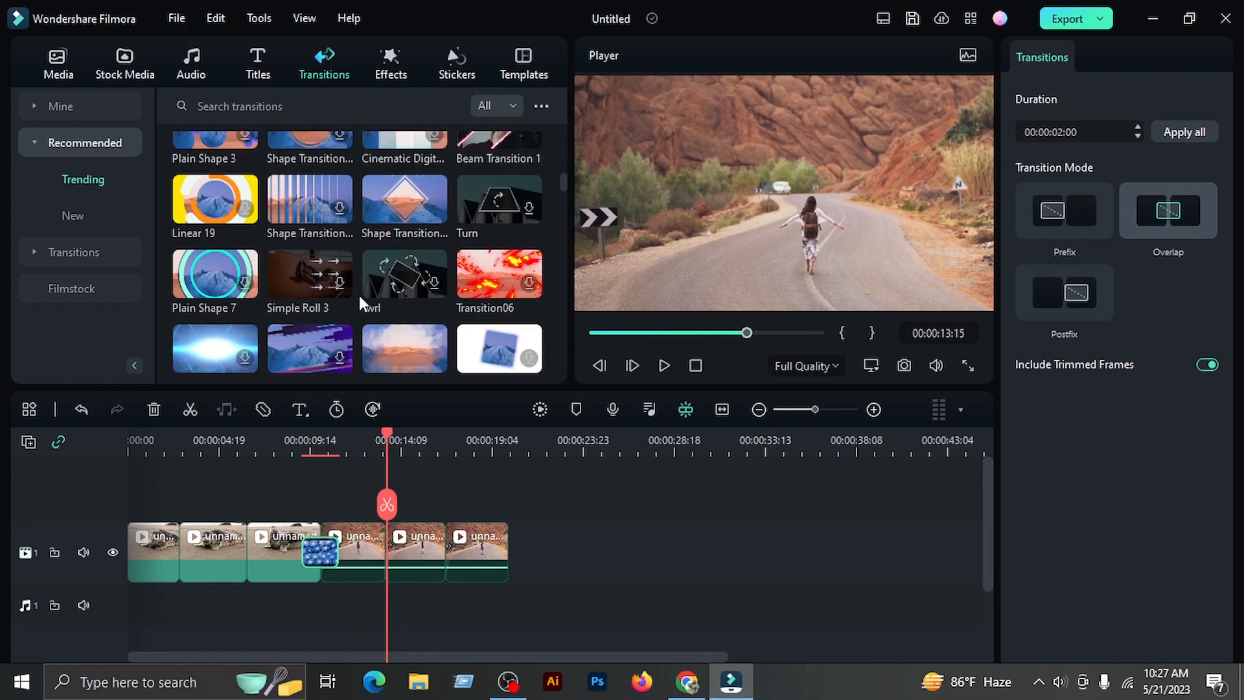
scroll(358, 295, down, 3)
click(534, 270)
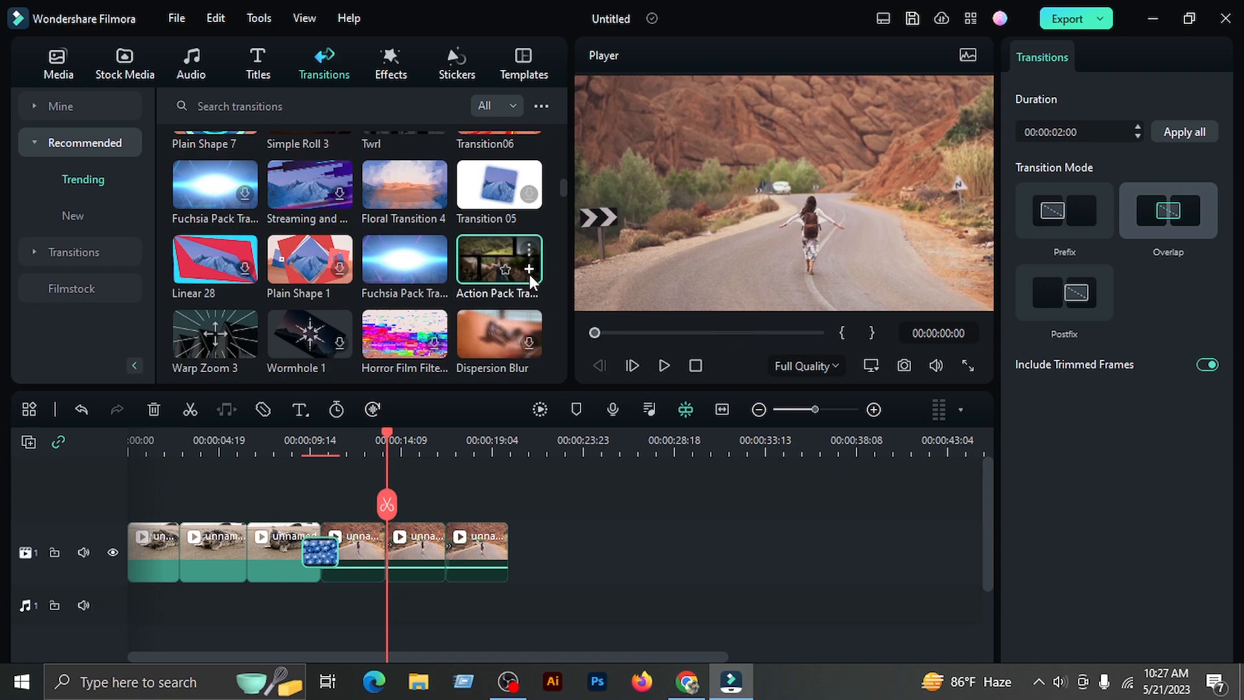
drag(473, 258, 381, 555)
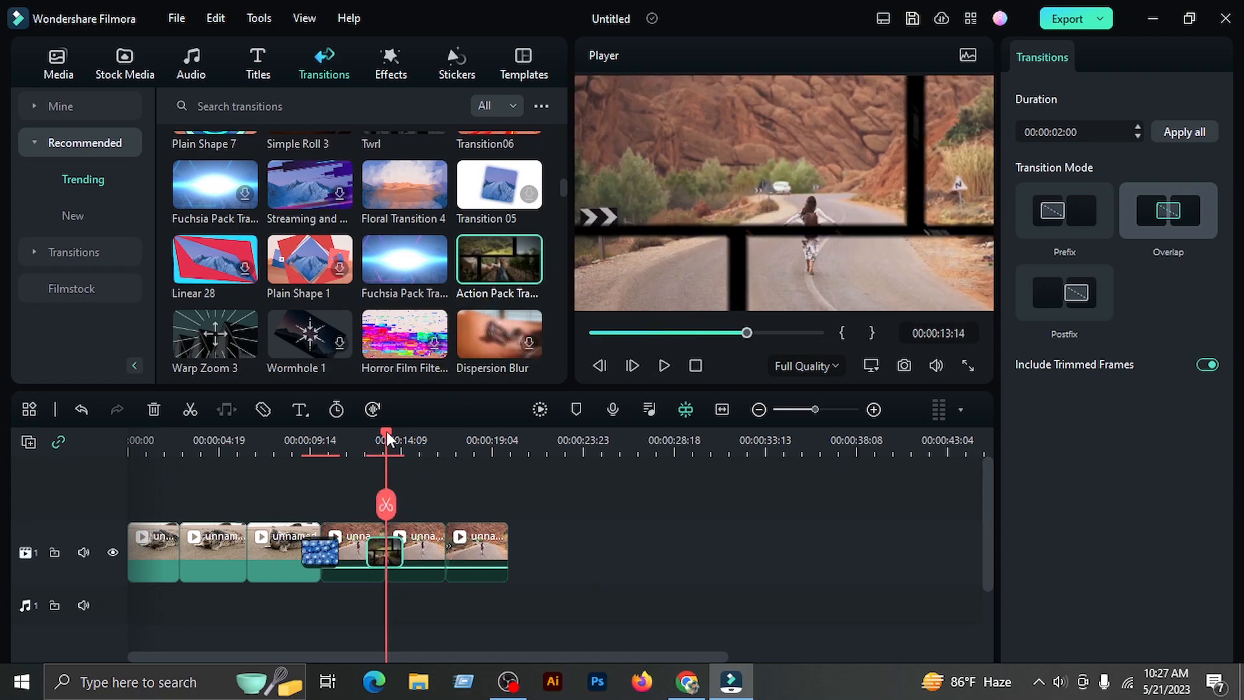
- Delete the 3D Fun Emoji transition between the third and fourth clips and move the Action Pack transition onto that cut
drag(389, 438, 356, 453)
click(318, 561)
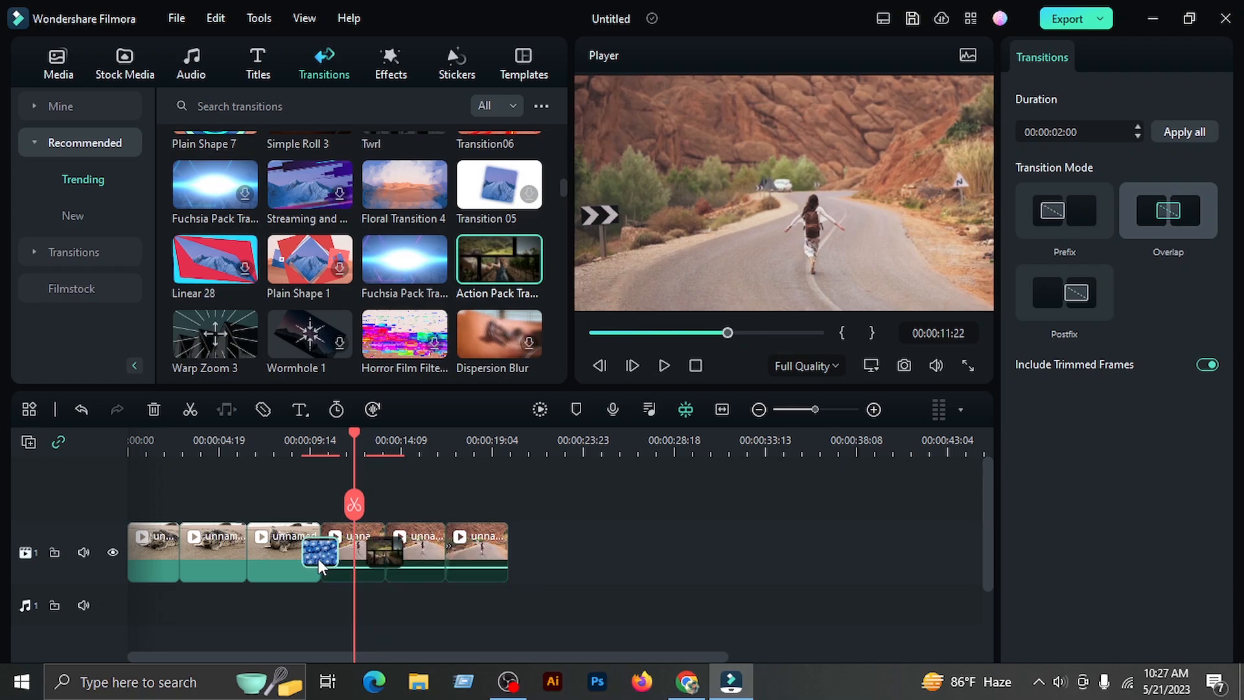
key(Delete)
drag(384, 551, 319, 551)
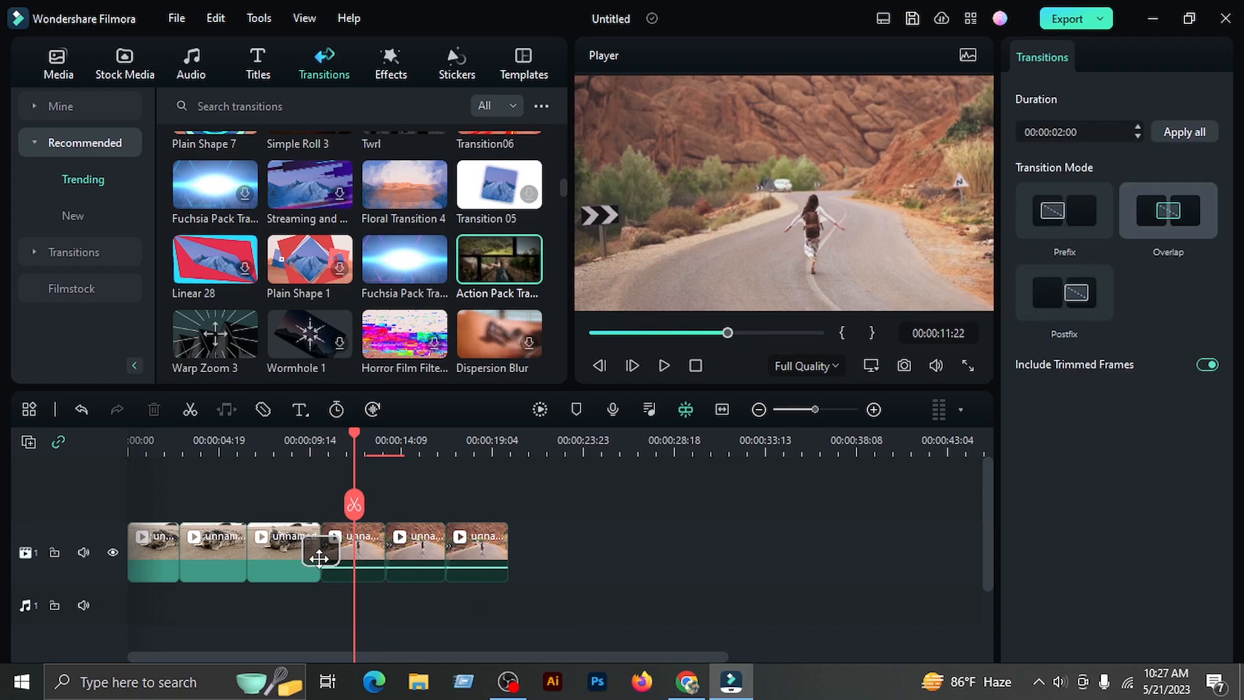
- Play the Action Pack transition in the player from just before the third clip ends, and replay it in full screen
drag(360, 436, 297, 453)
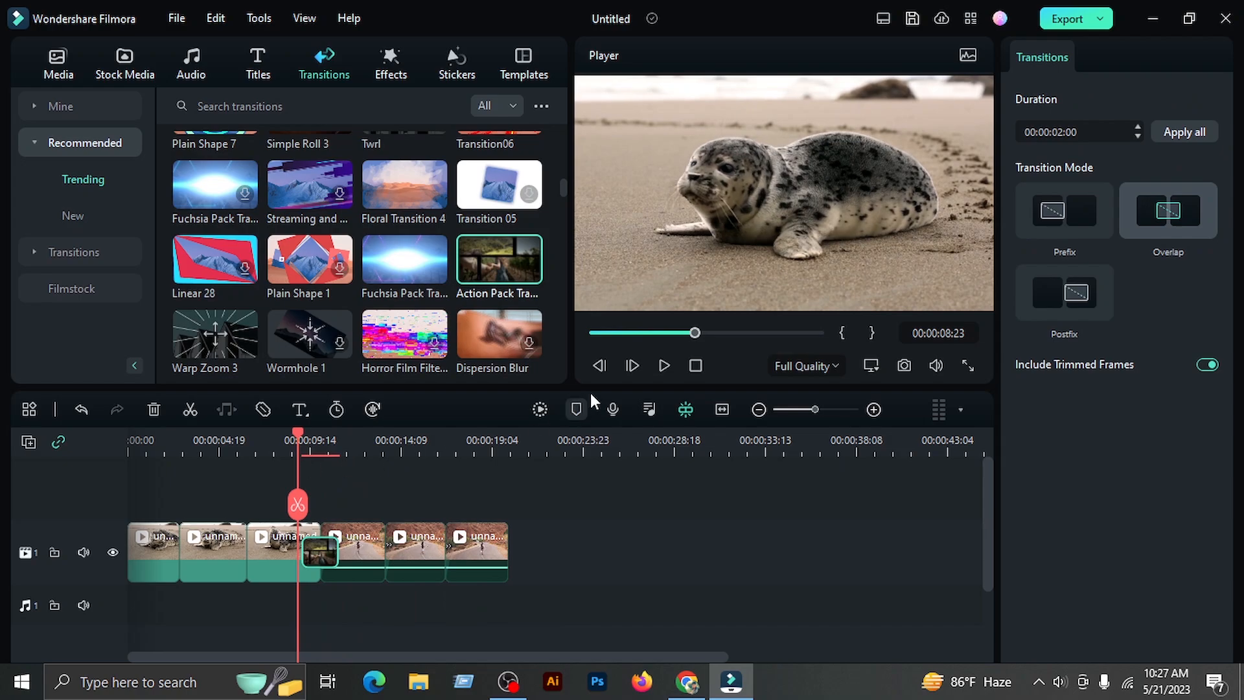
click(665, 366)
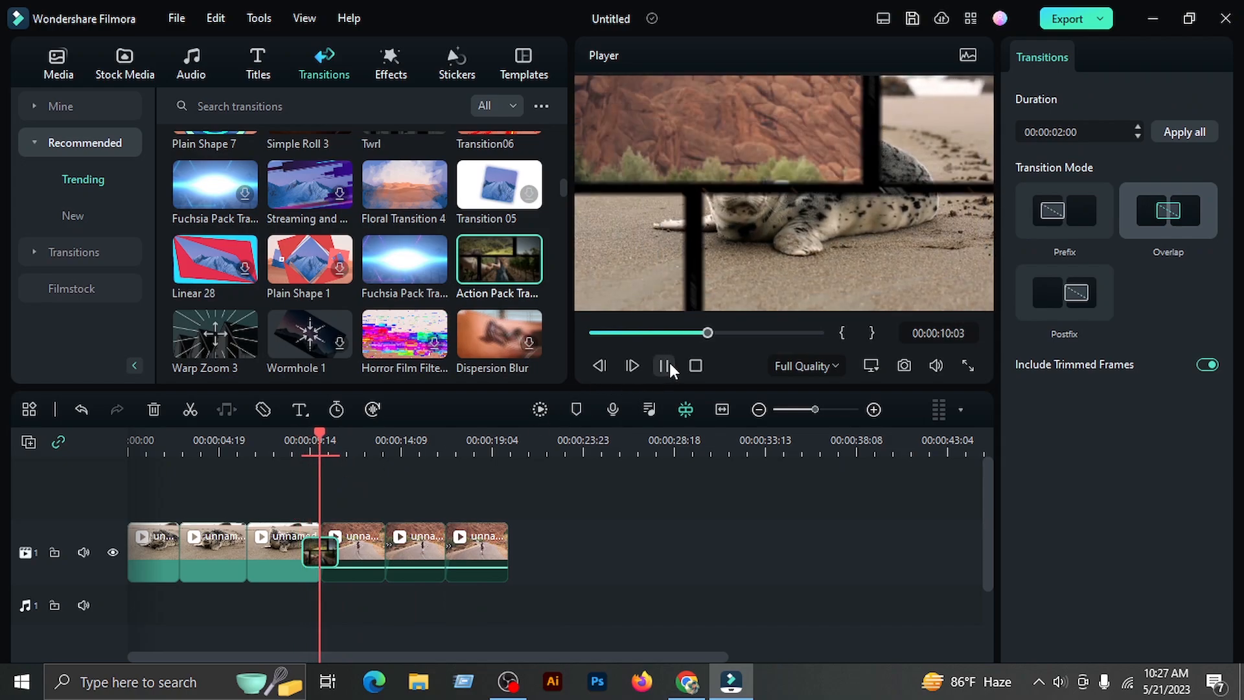
click(670, 366)
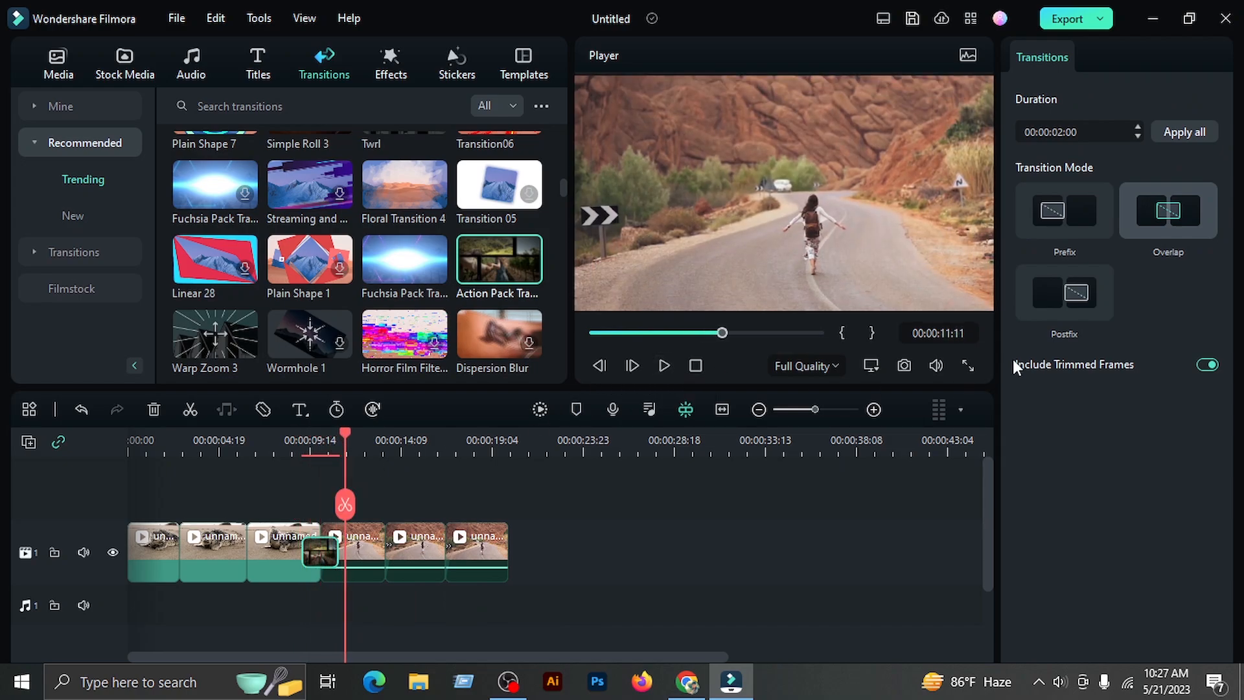
click(968, 366)
drag(622, 649, 425, 648)
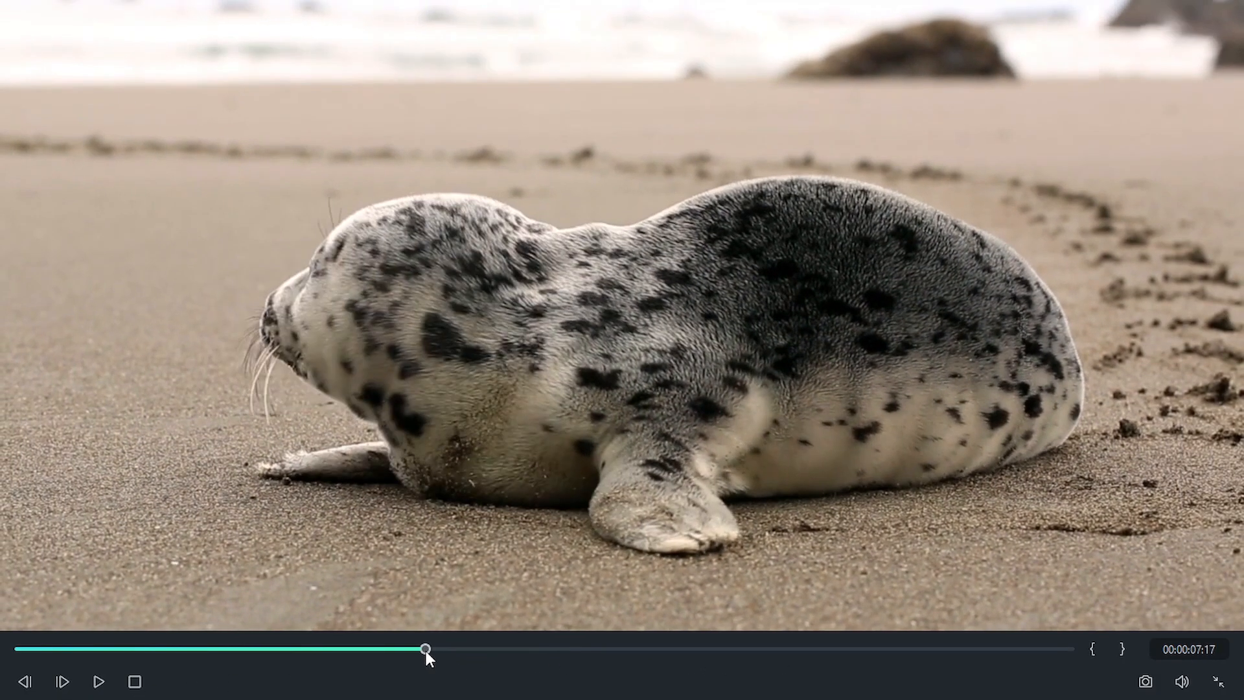
click(105, 682)
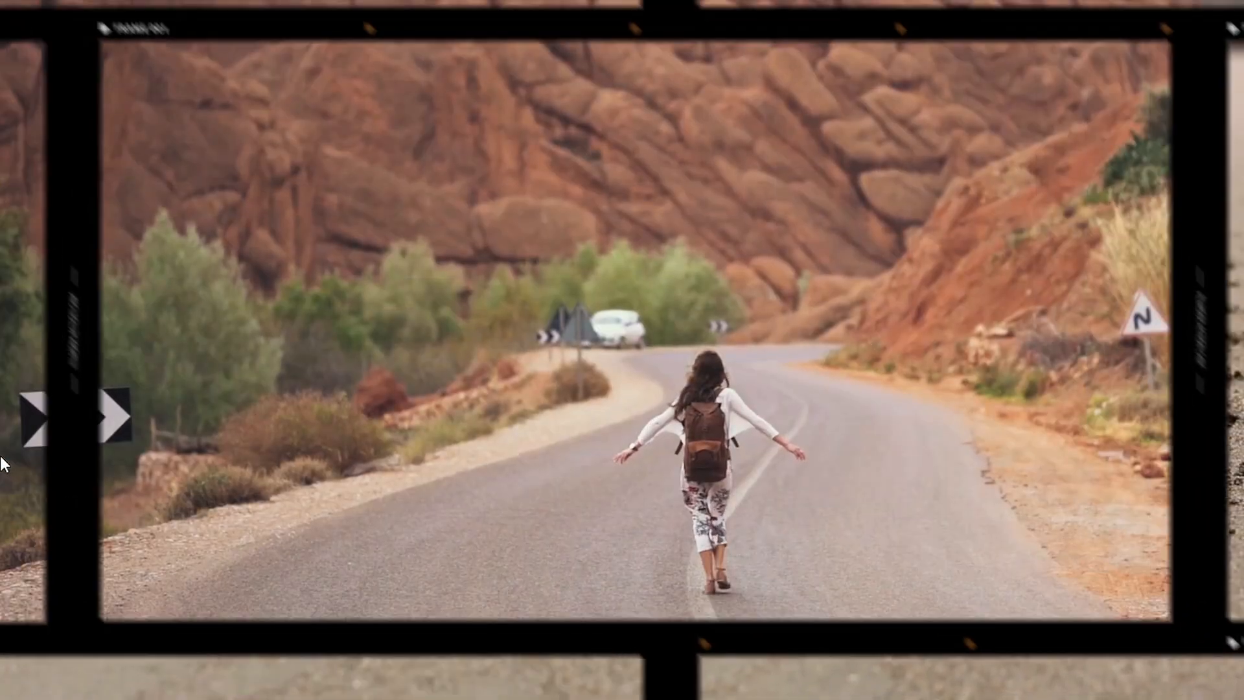
click(1215, 682)
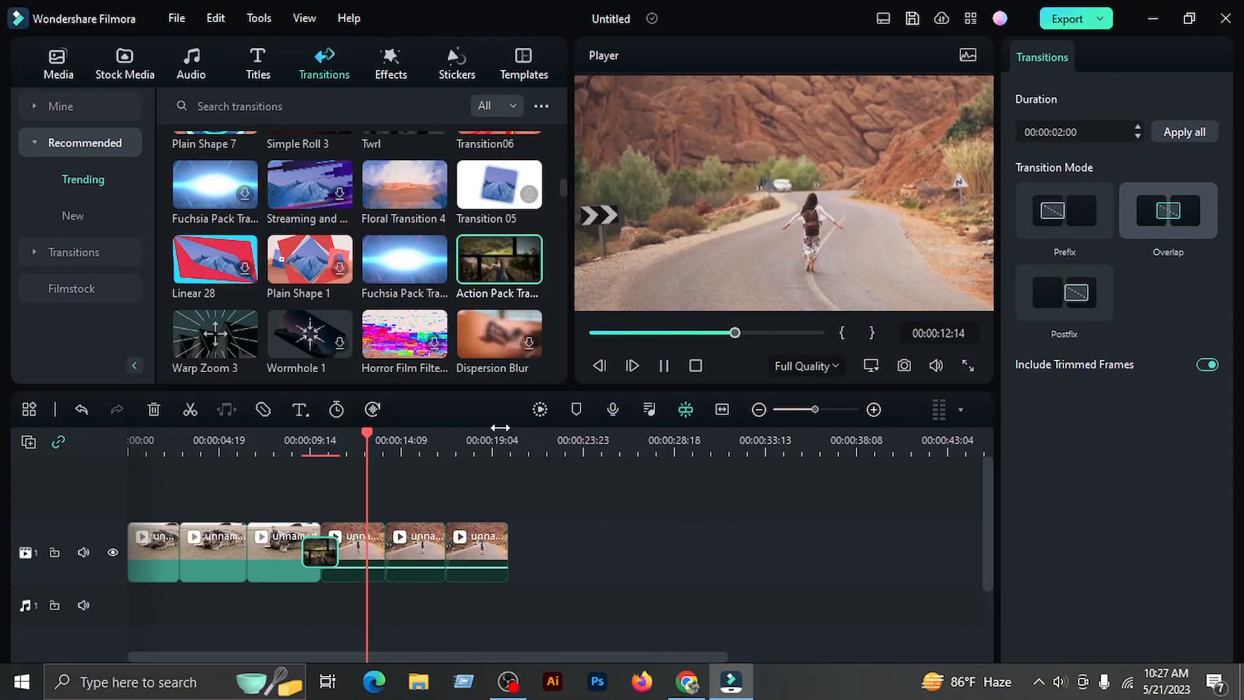
click(1162, 24)
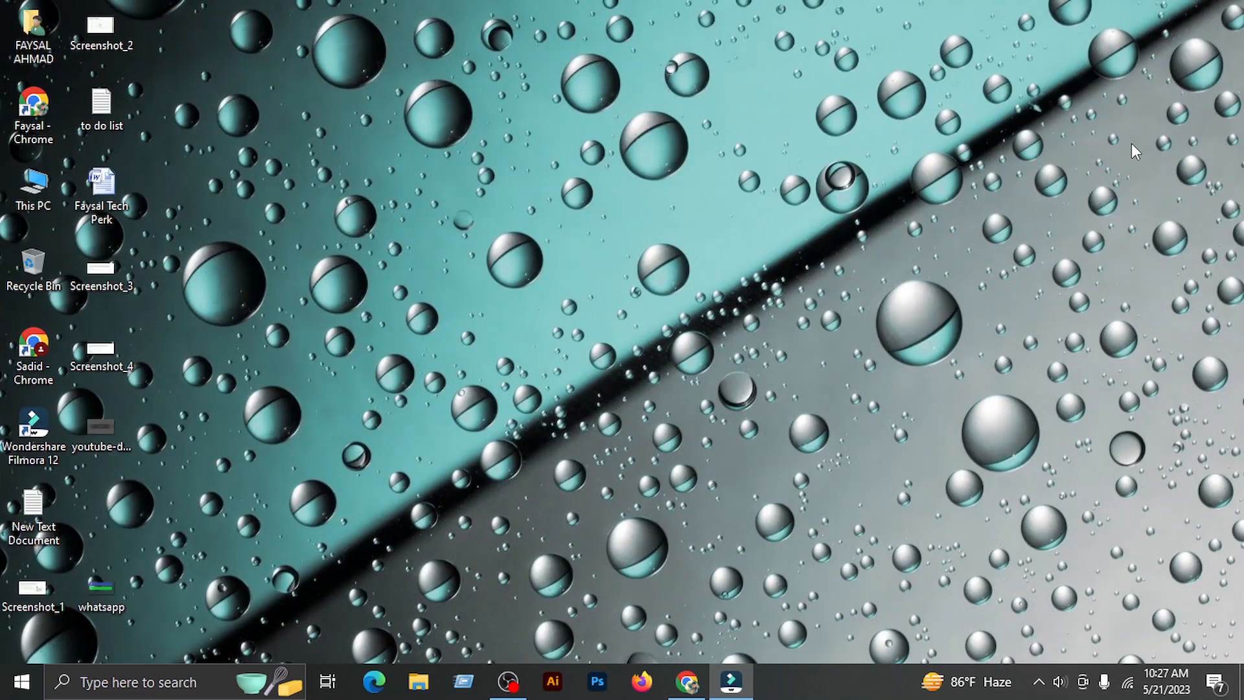
click(731, 681)
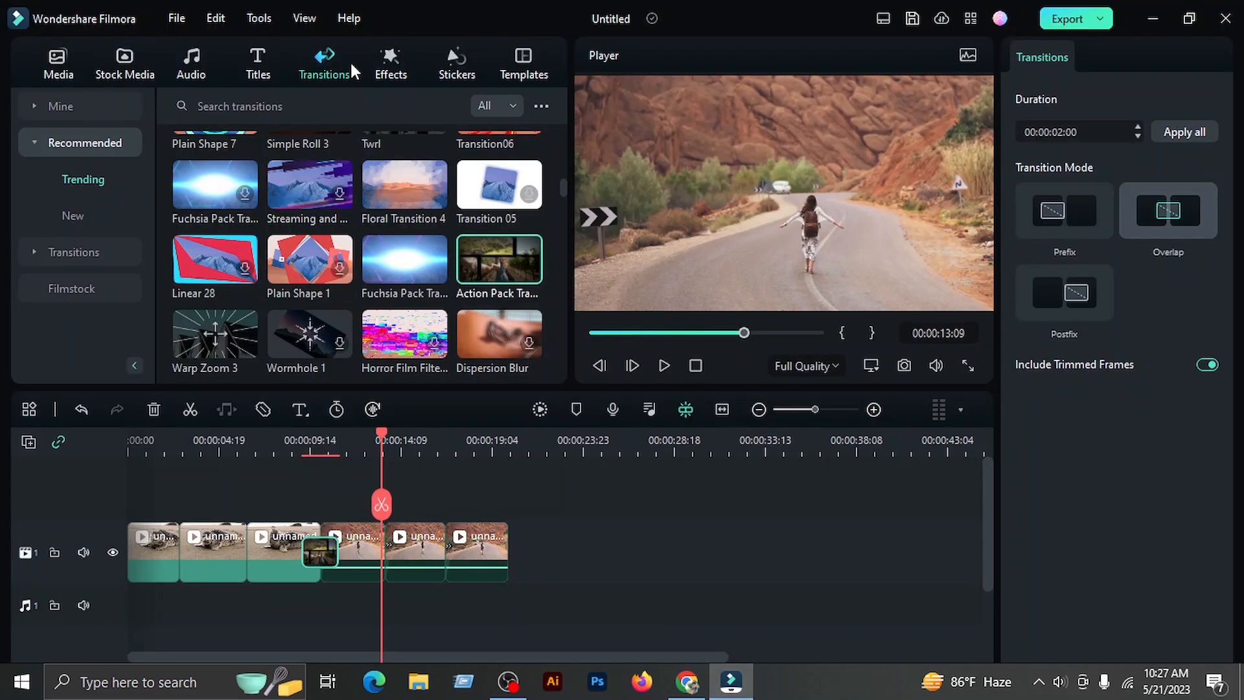